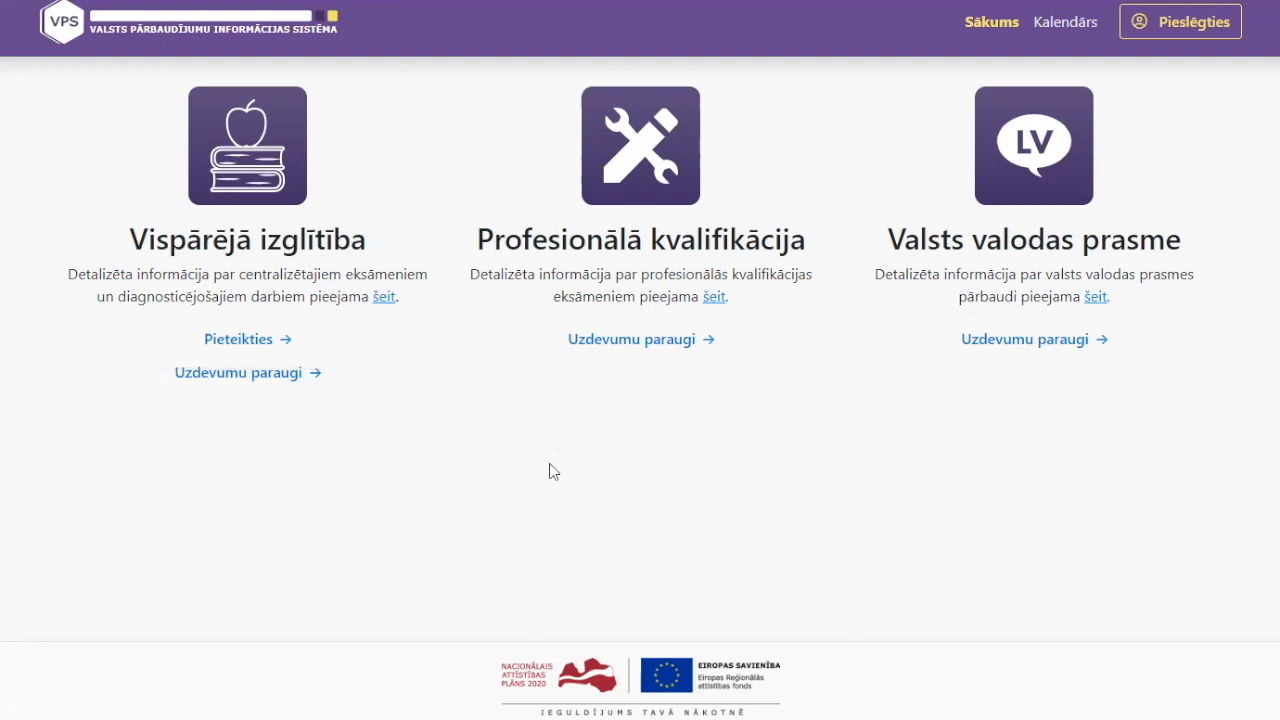
# Open the VPS sign-in page with the Pieslēgties button on the home page
pyautogui.click(1204, 30)
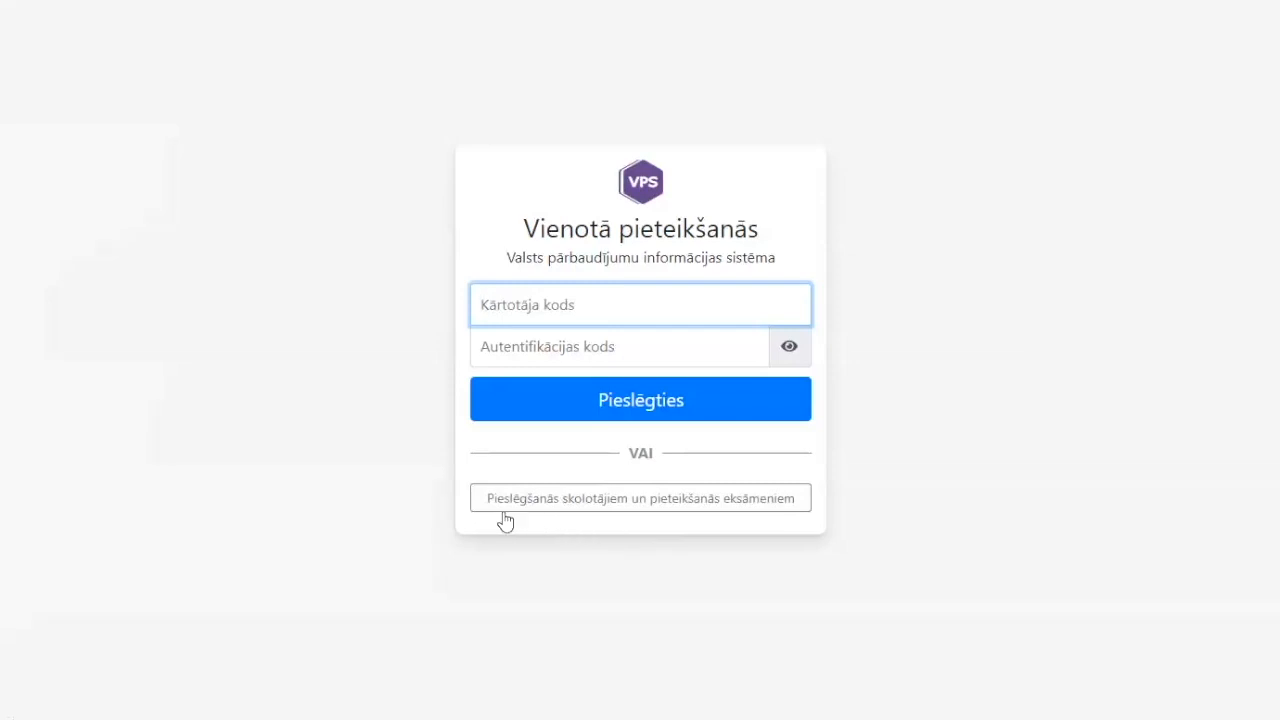
# Choose 'Pieslēgšanās skolotājiem un pieteikšanās eksāmeniem' to sign in as an exam applicant
pyautogui.click(651, 505)
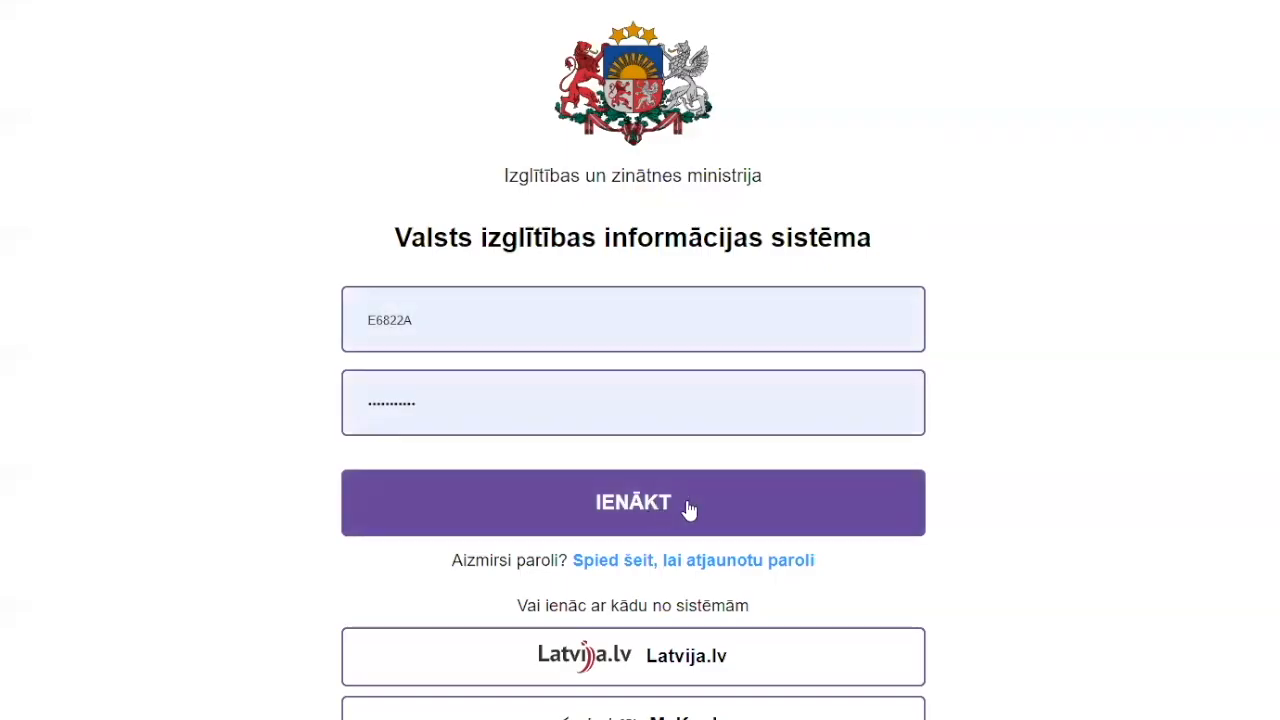
pyautogui.scroll(-2, 1020, 517)
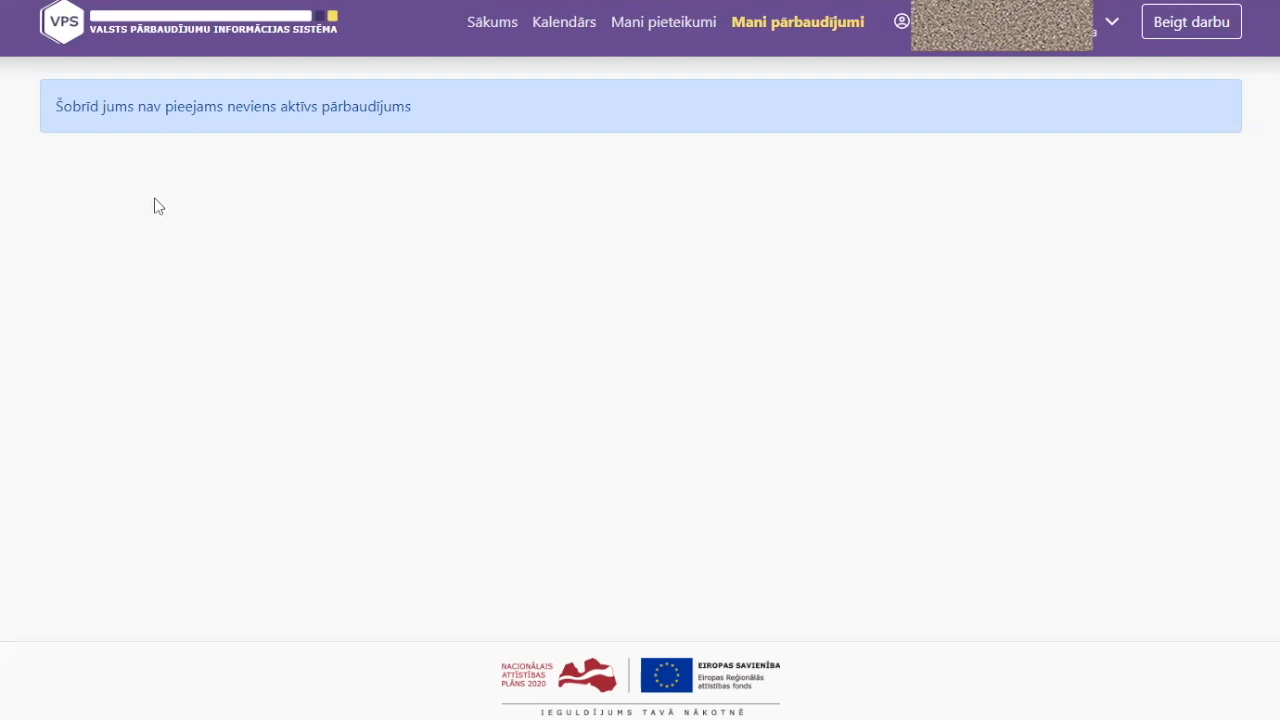
pyautogui.moveTo(51, 106); pyautogui.dragTo(431, 115)
pyautogui.click(421, 104)
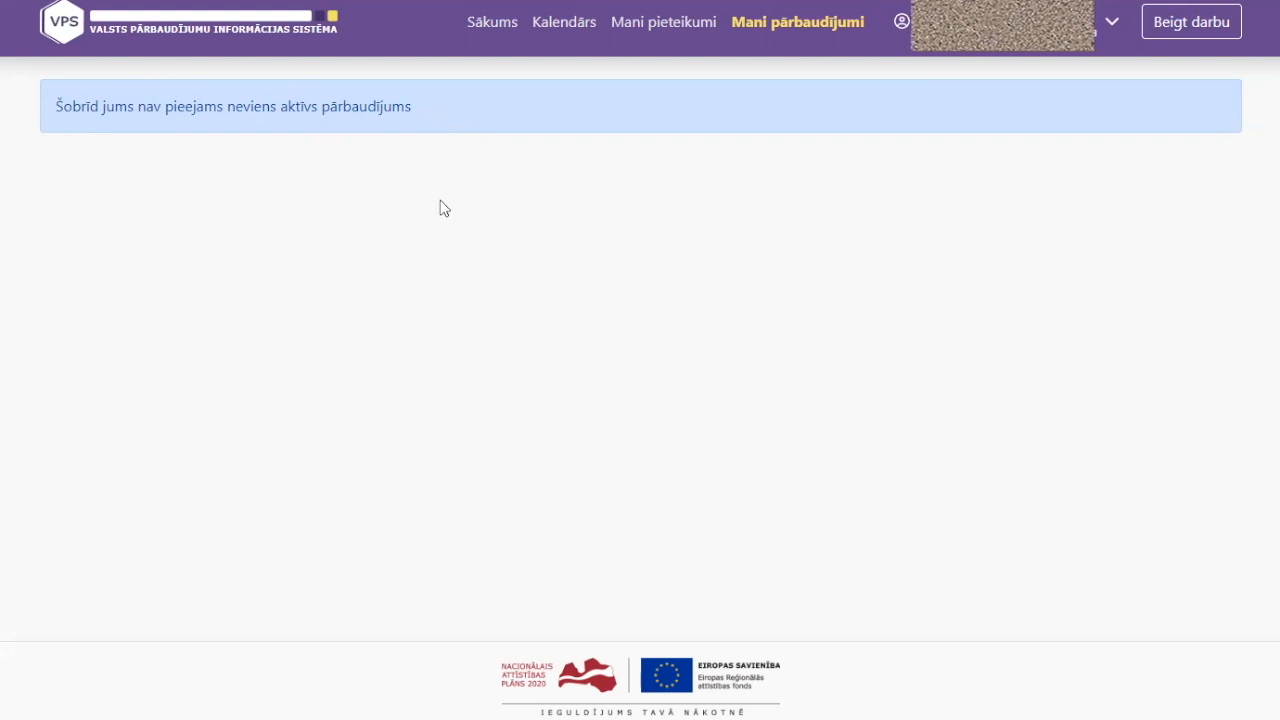
# Go to Mani pieteikumi and start a new application with '+ Pieteikties pārbaudījumam'
pyautogui.click(668, 34)
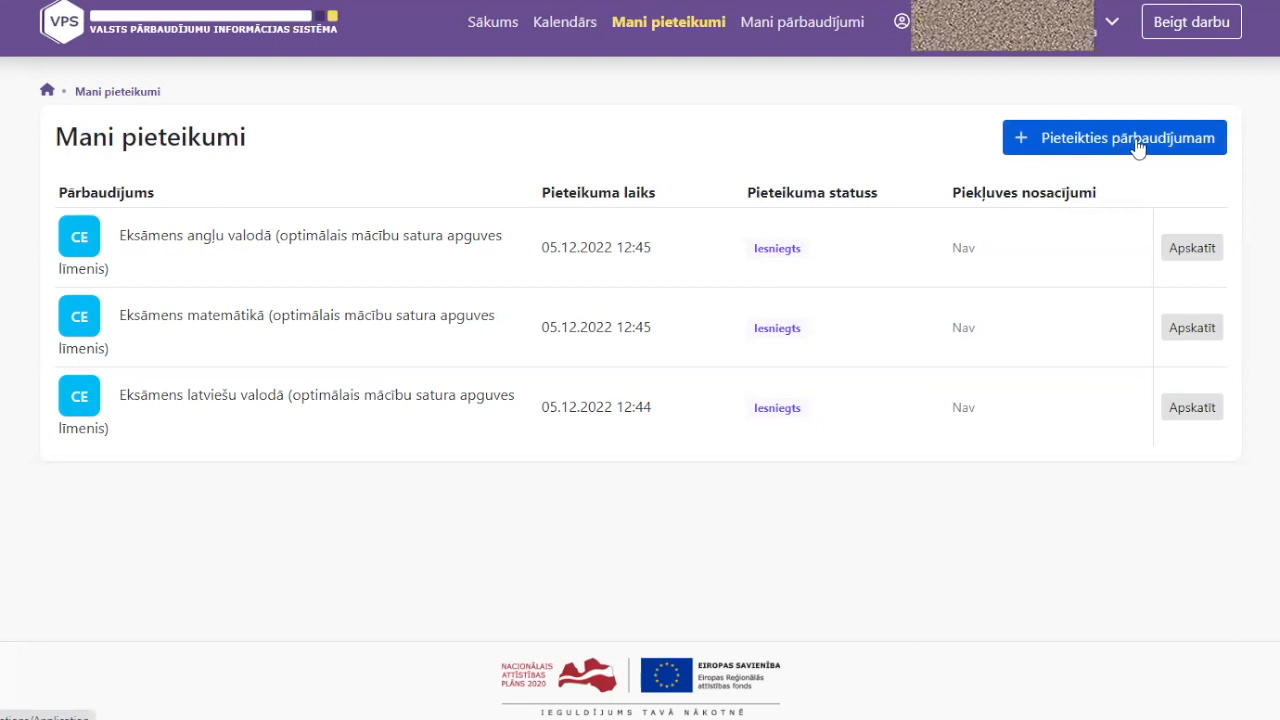
pyautogui.click(1137, 148)
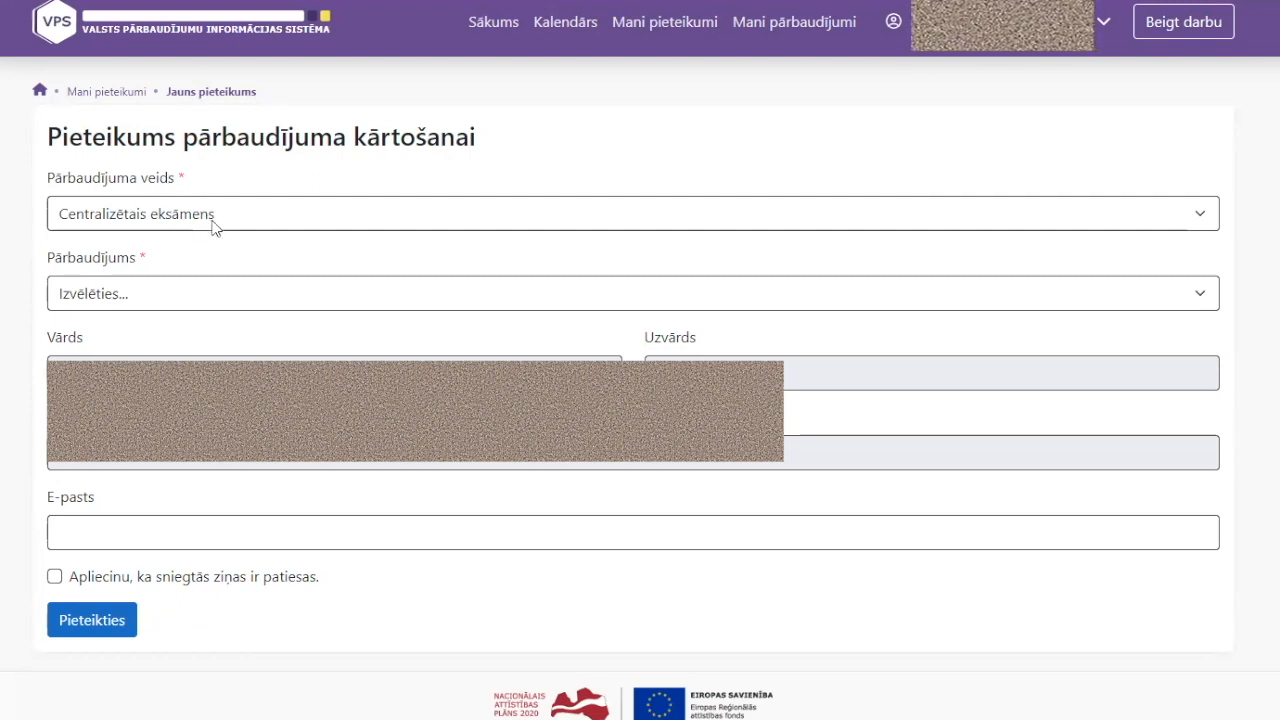
# Select 'Eksāmens vēsturē (augstākais mācību satura apguves līmenis) 2023/2024 m.g.' as the exam
pyautogui.click(154, 303)
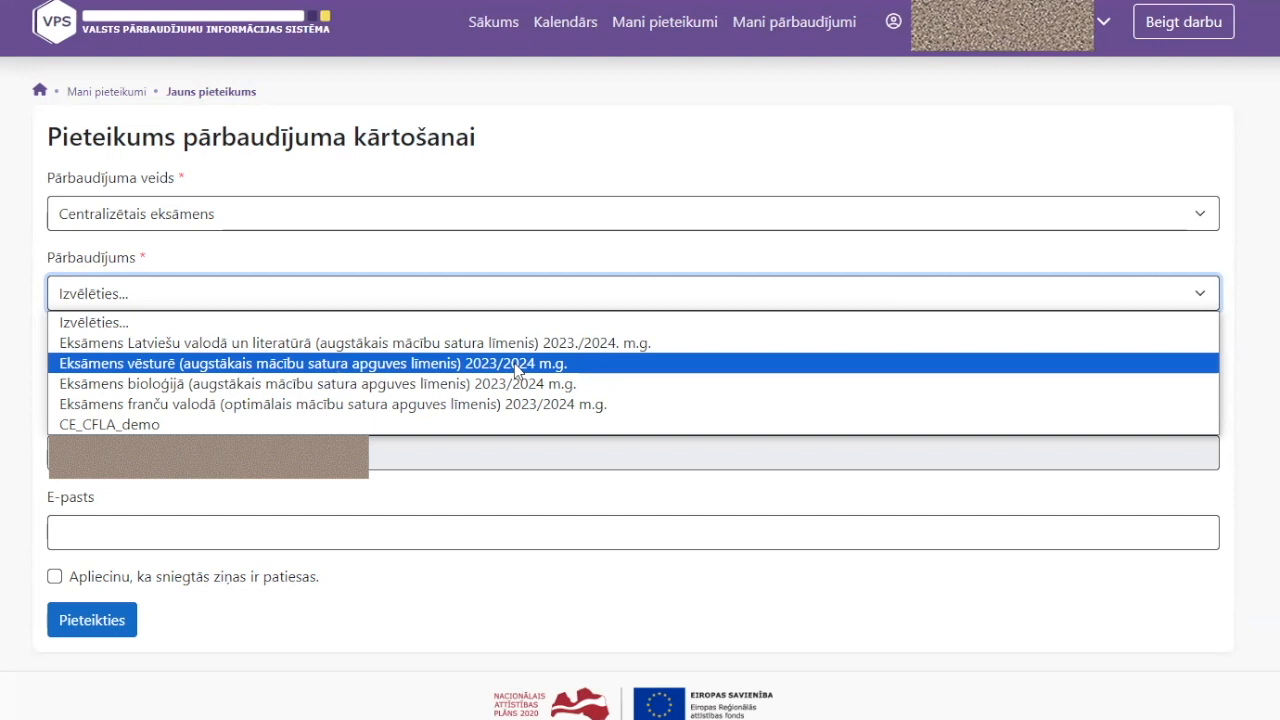
pyautogui.click(517, 370)
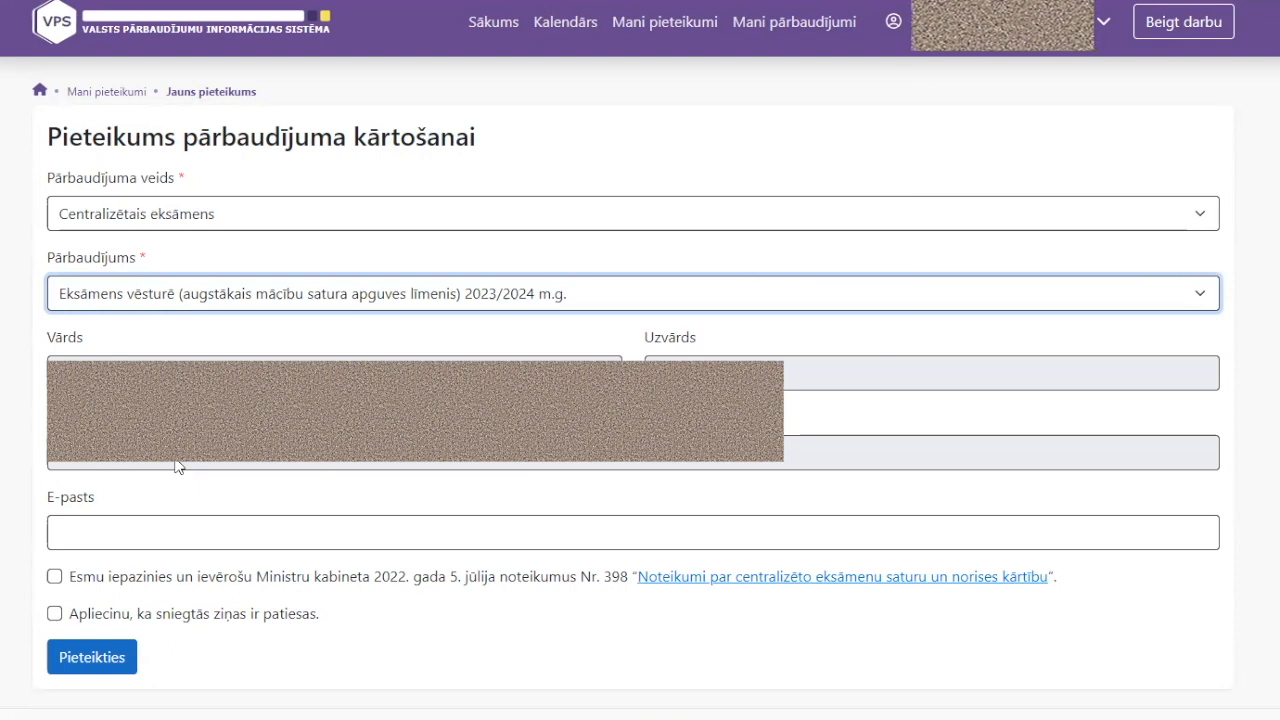
pyautogui.click(111, 529)
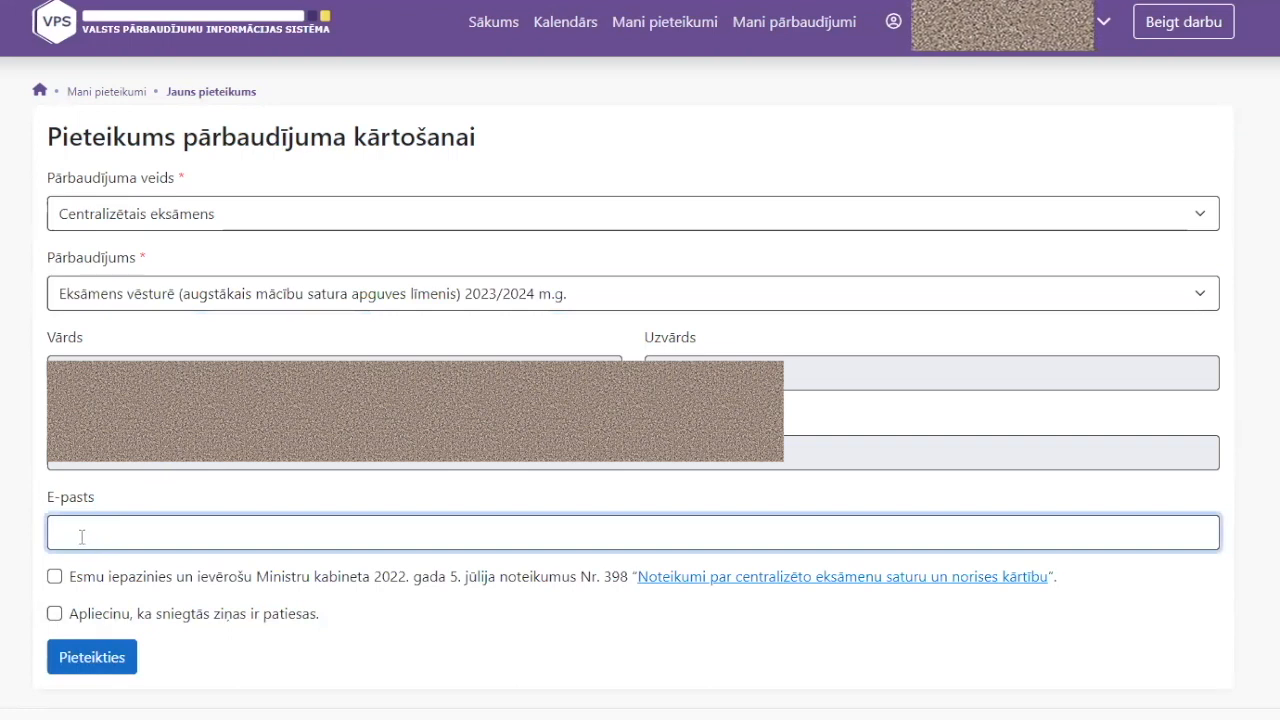
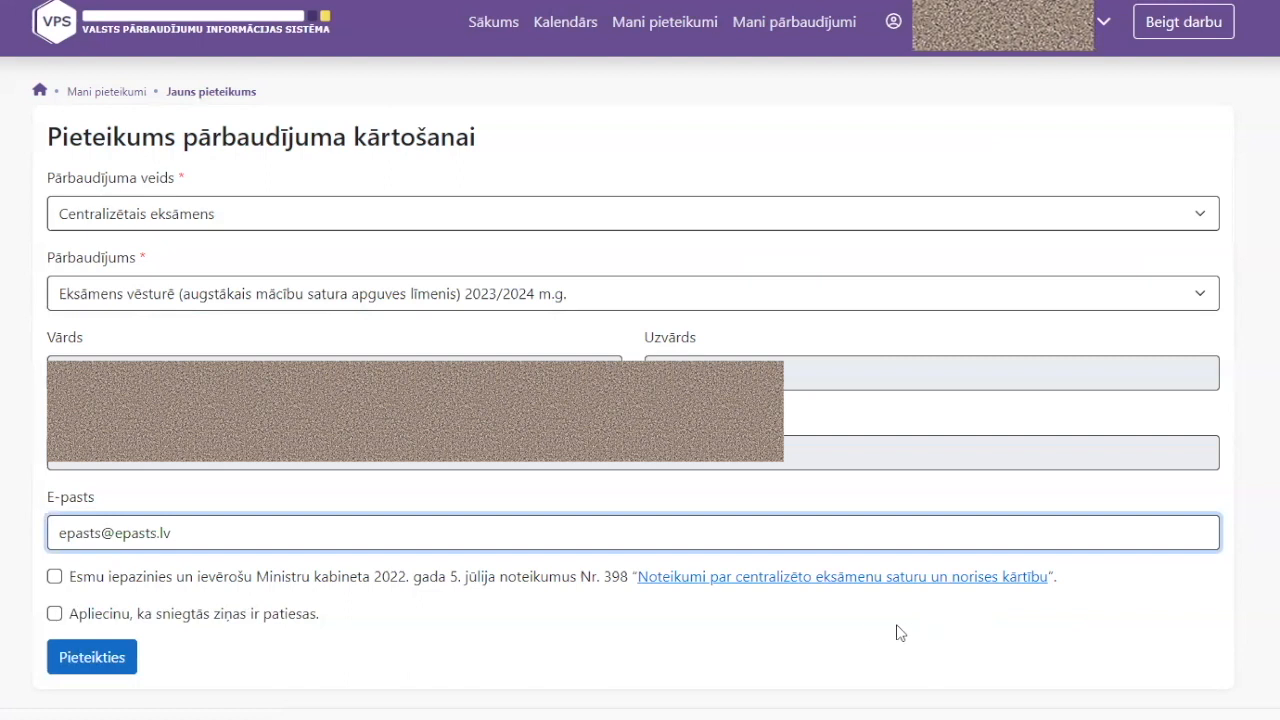
# Enter the contact e-mail and acknowledge the regulations No. 398 after viewing the document
pyautogui.click(778, 585)
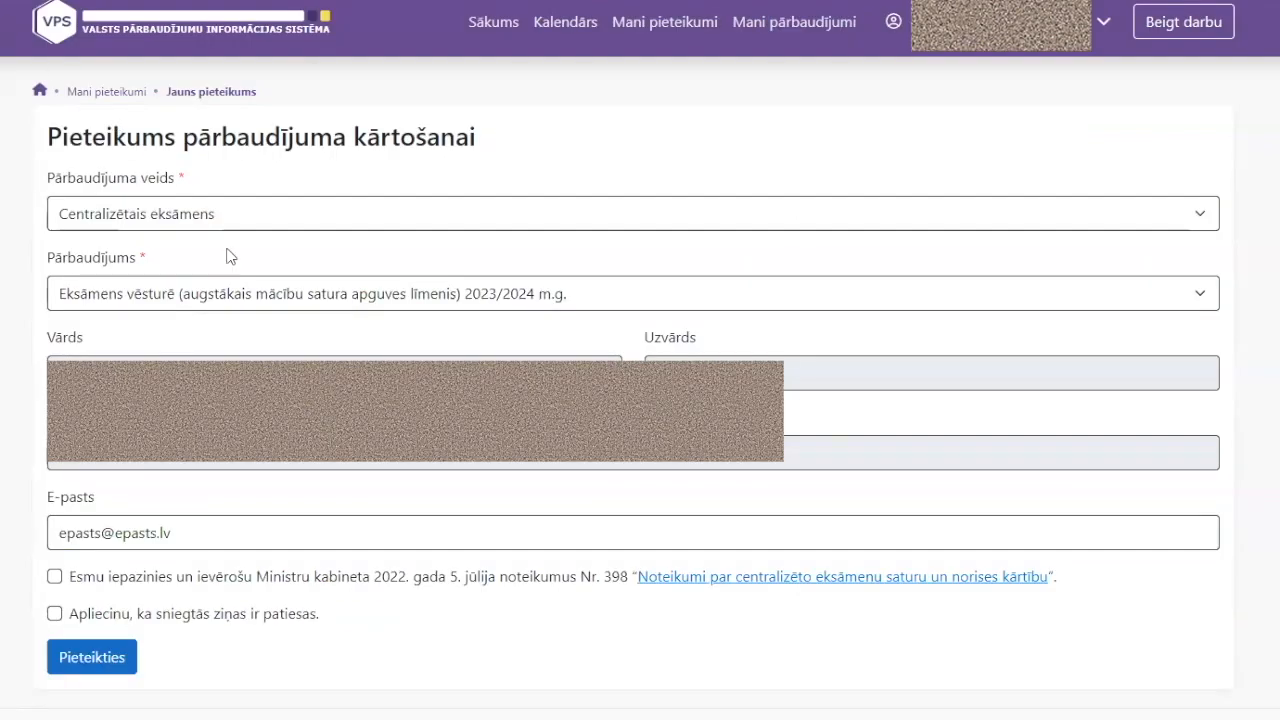
pyautogui.click(54, 577)
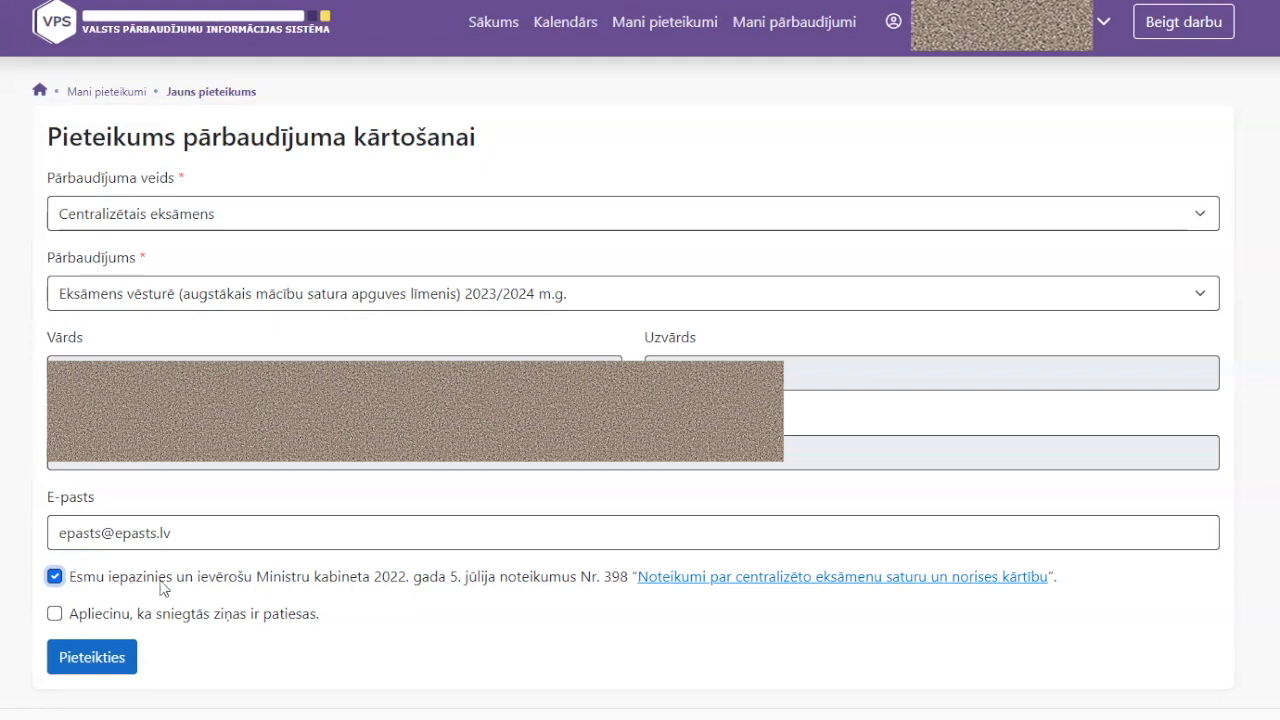
# Certify the information is truthful and submit the history exam application with Pieteikties
pyautogui.click(54, 614)
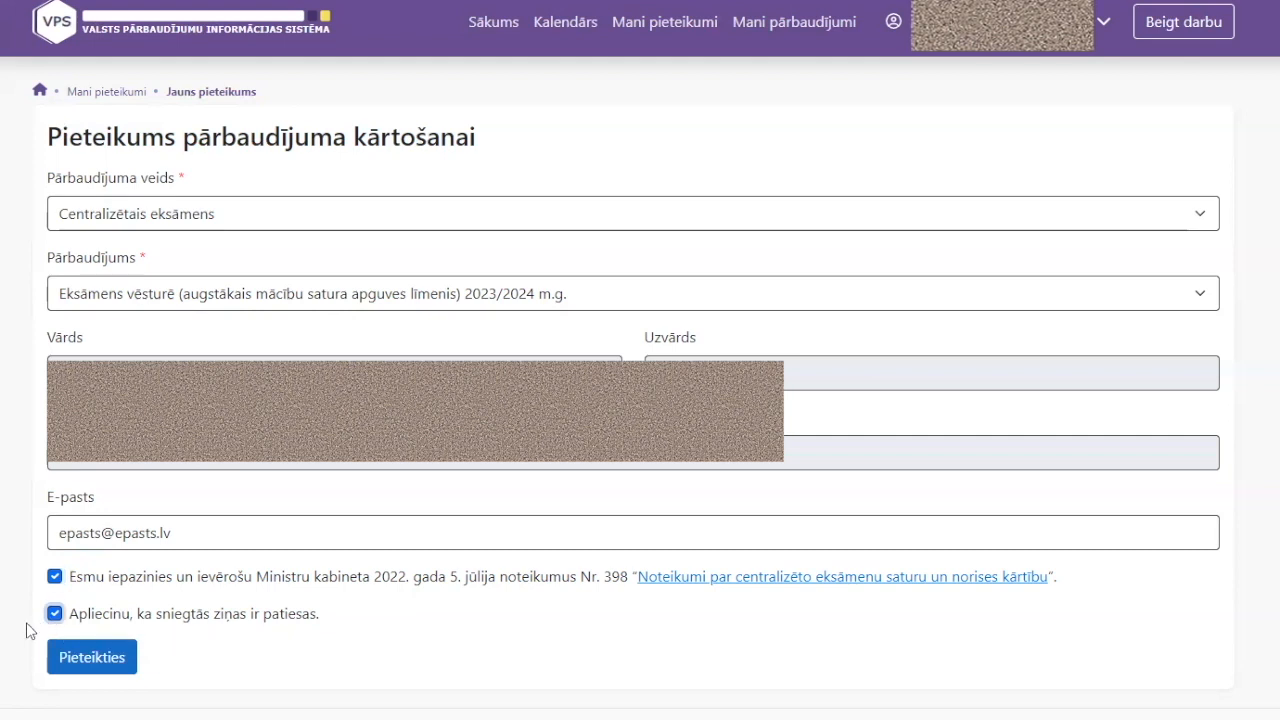
pyautogui.click(66, 662)
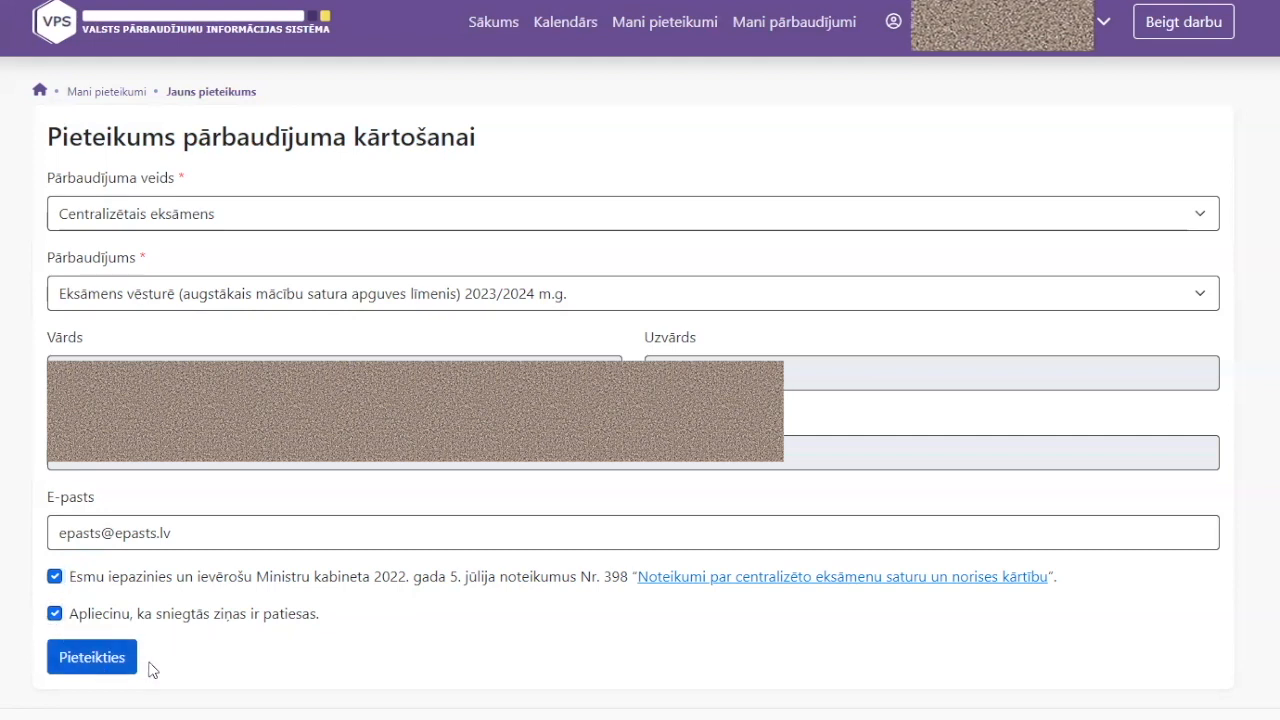
pyautogui.click(90, 668)
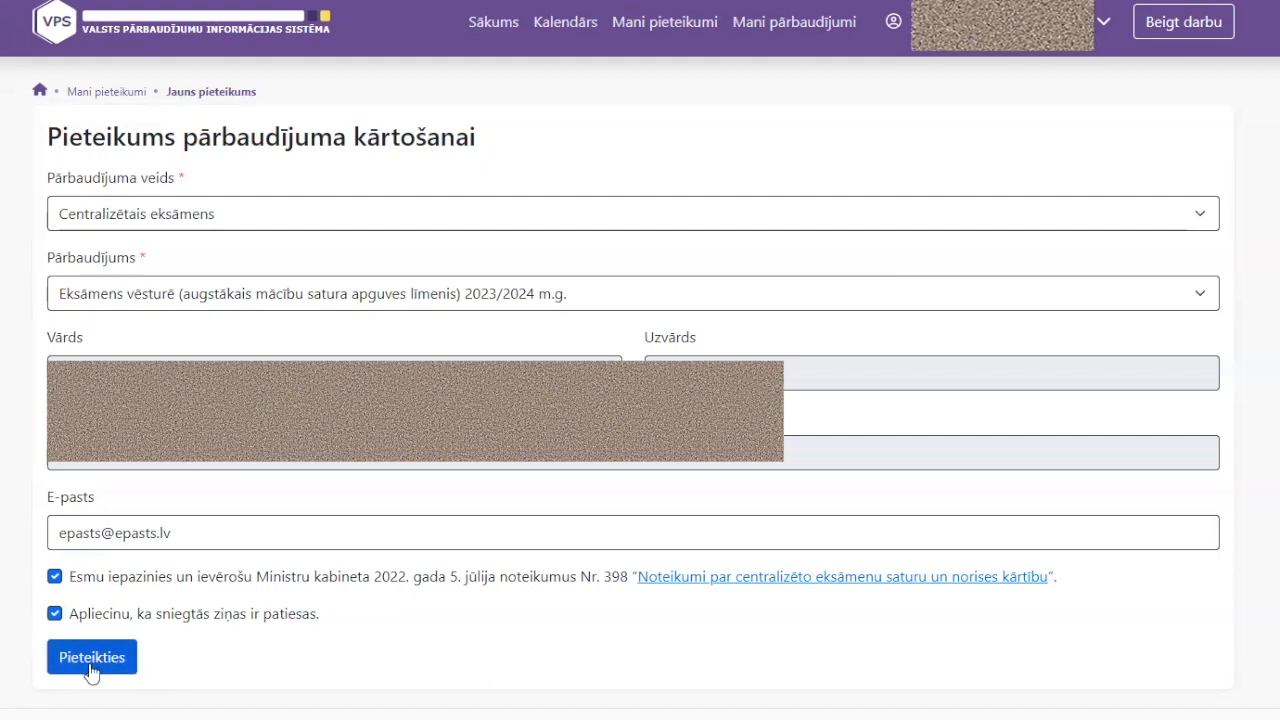
pyautogui.click(91, 669)
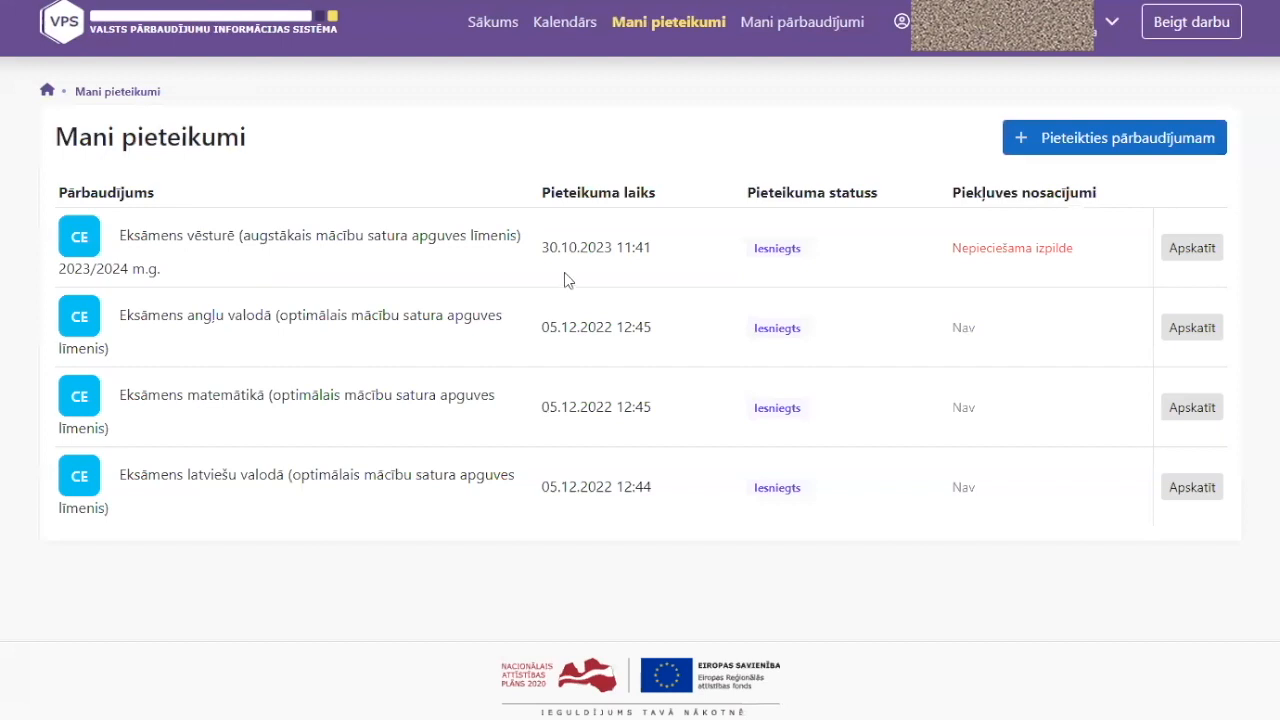
# Open the Apskatīt details of the first-listed history exam application
pyautogui.moveTo(543, 247); pyautogui.dragTo(624, 247)
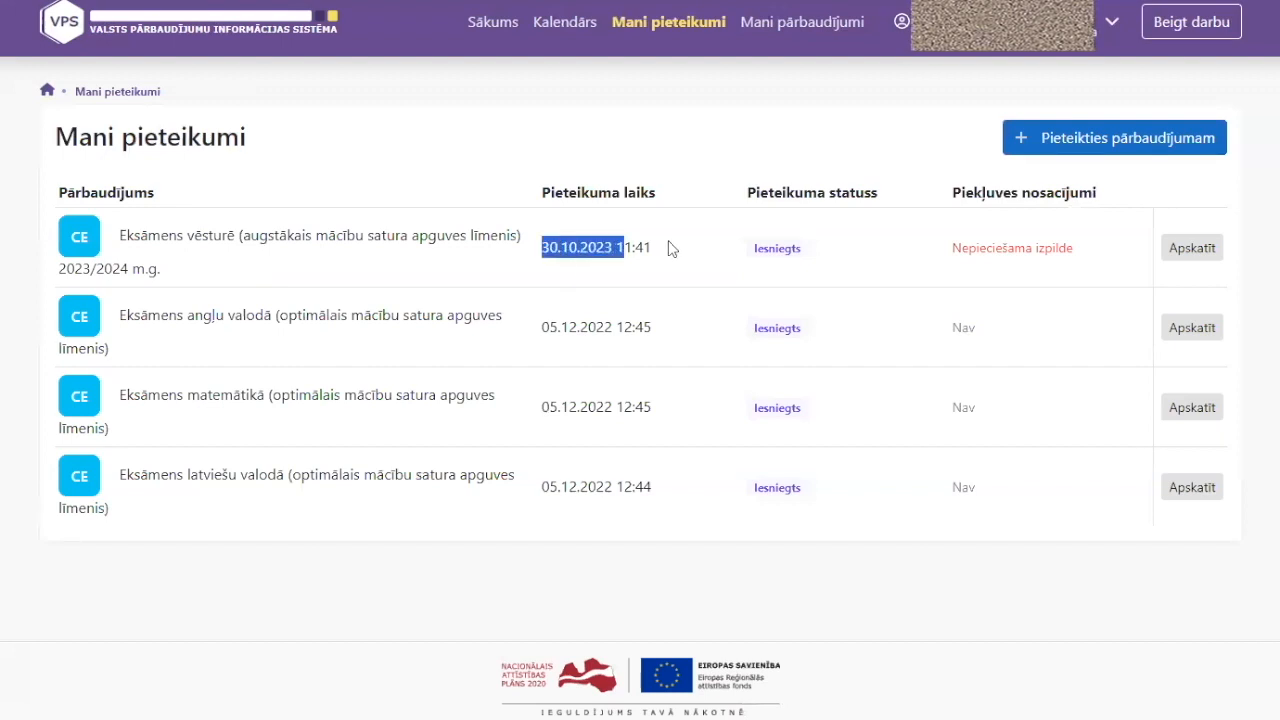
pyautogui.click(668, 247)
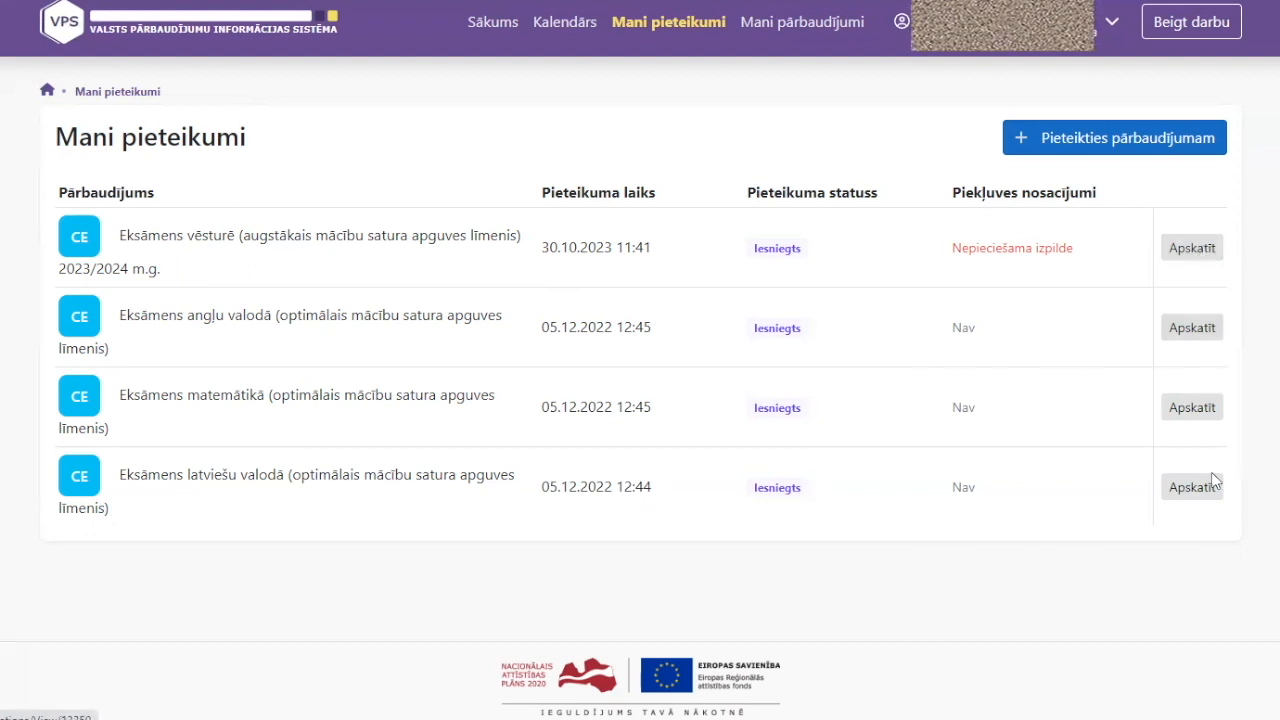
pyautogui.click(1192, 248)
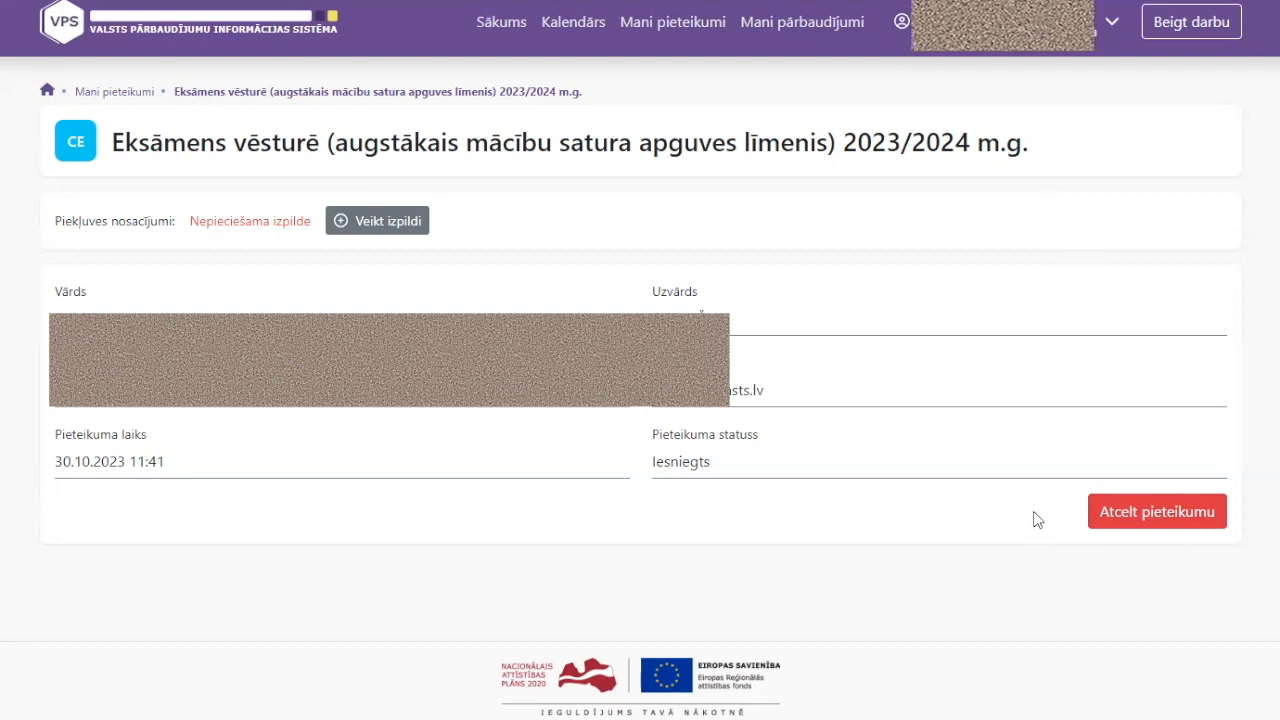
# Return to the Mani pieteikumi list via the breadcrumb link
pyautogui.click(144, 93)
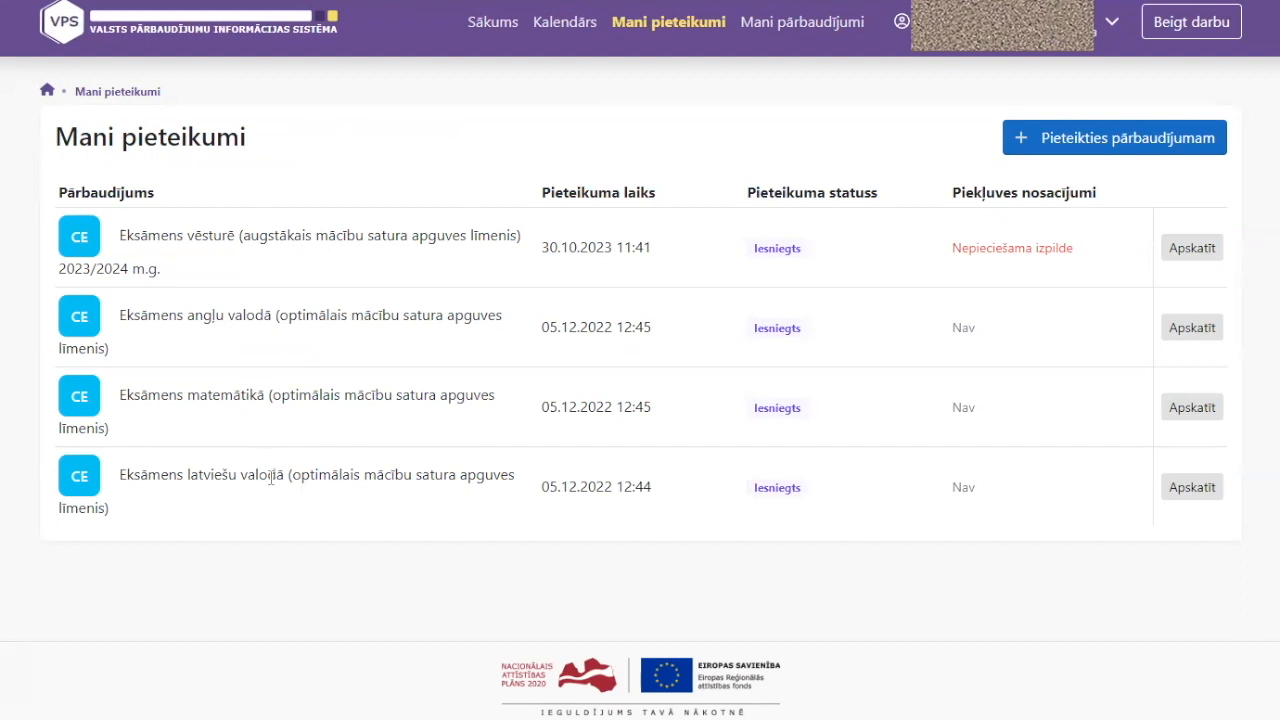
pyautogui.click(1196, 338)
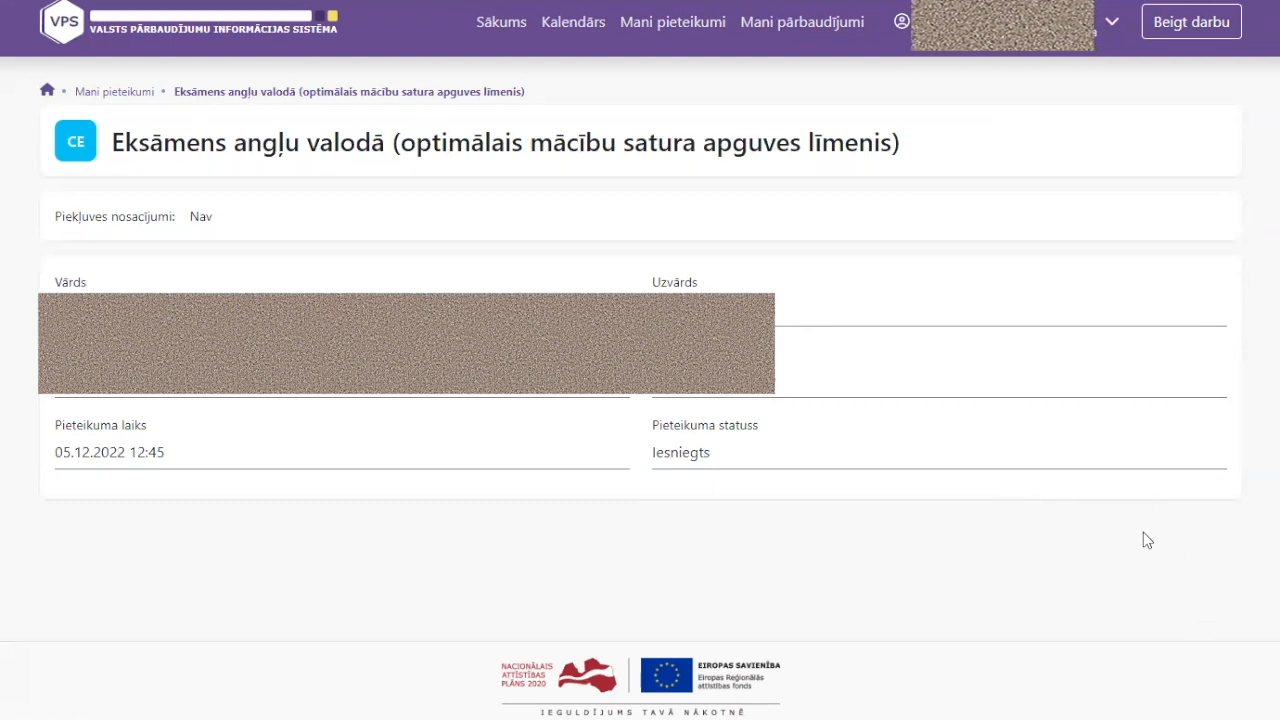
pyautogui.click(121, 94)
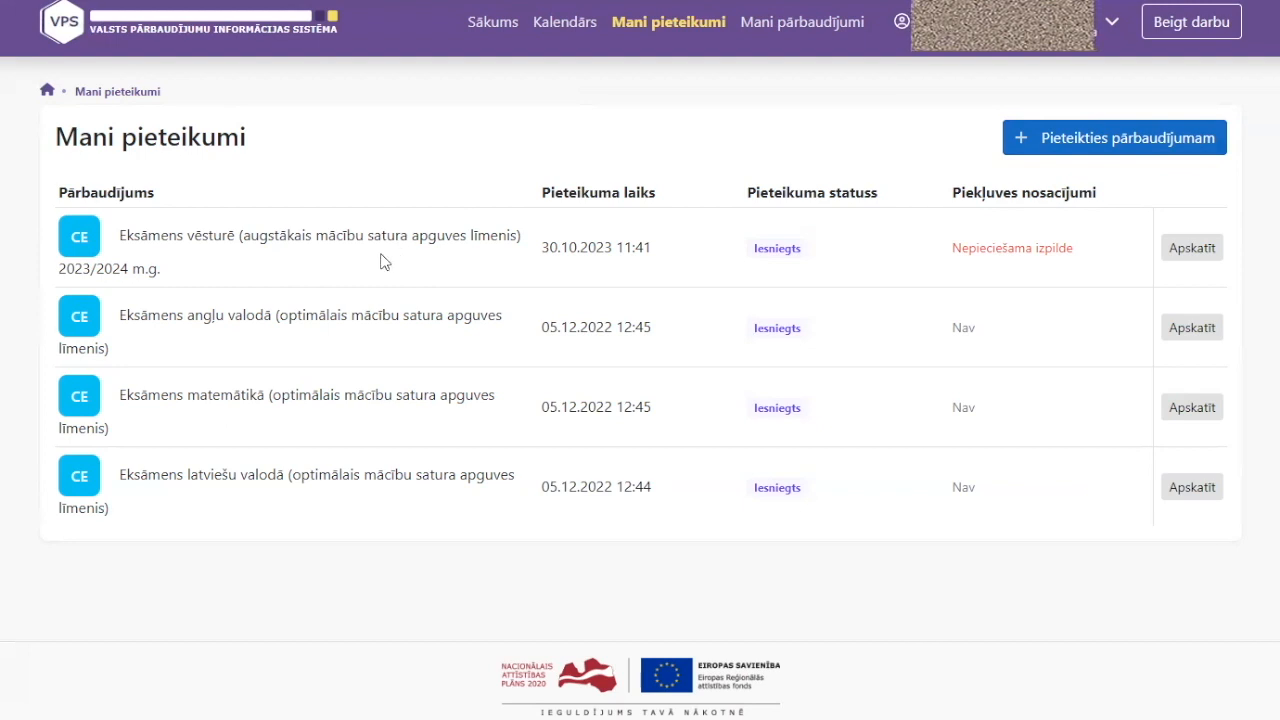
# Start a new application and choose the French exam (optimālais līmenis) 2023/2024
pyautogui.click(1121, 141)
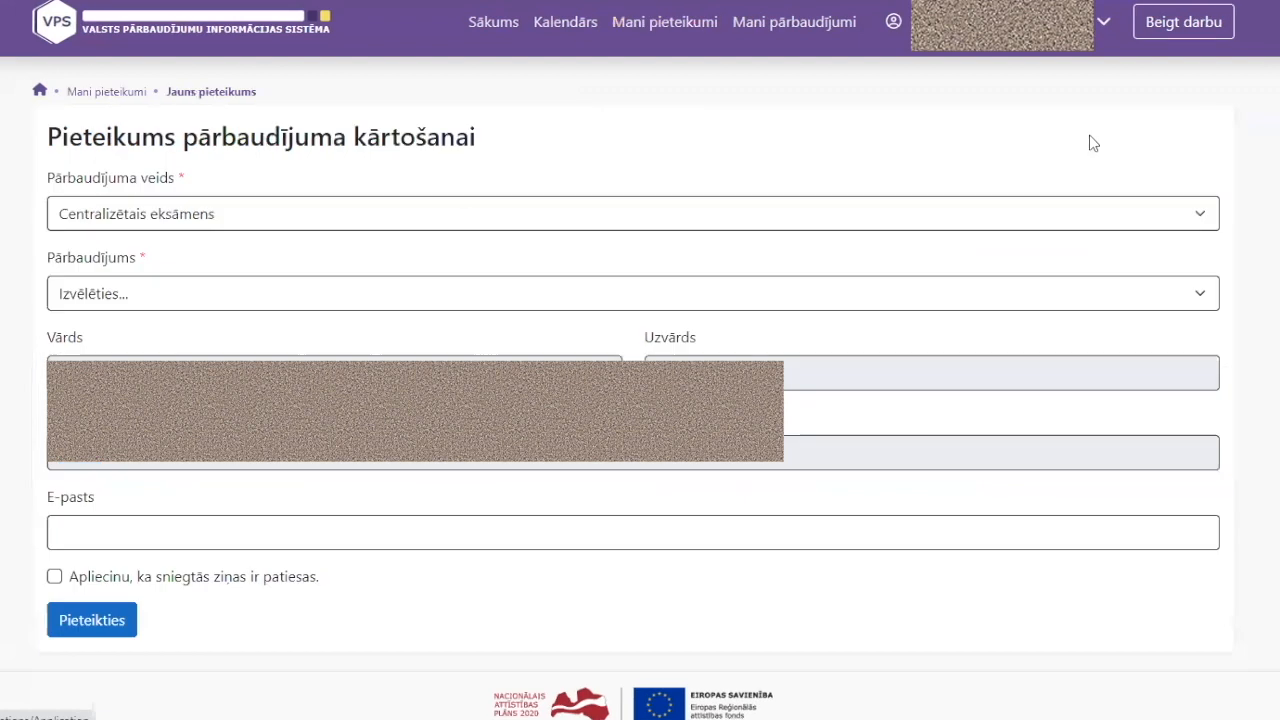
pyautogui.click(226, 291)
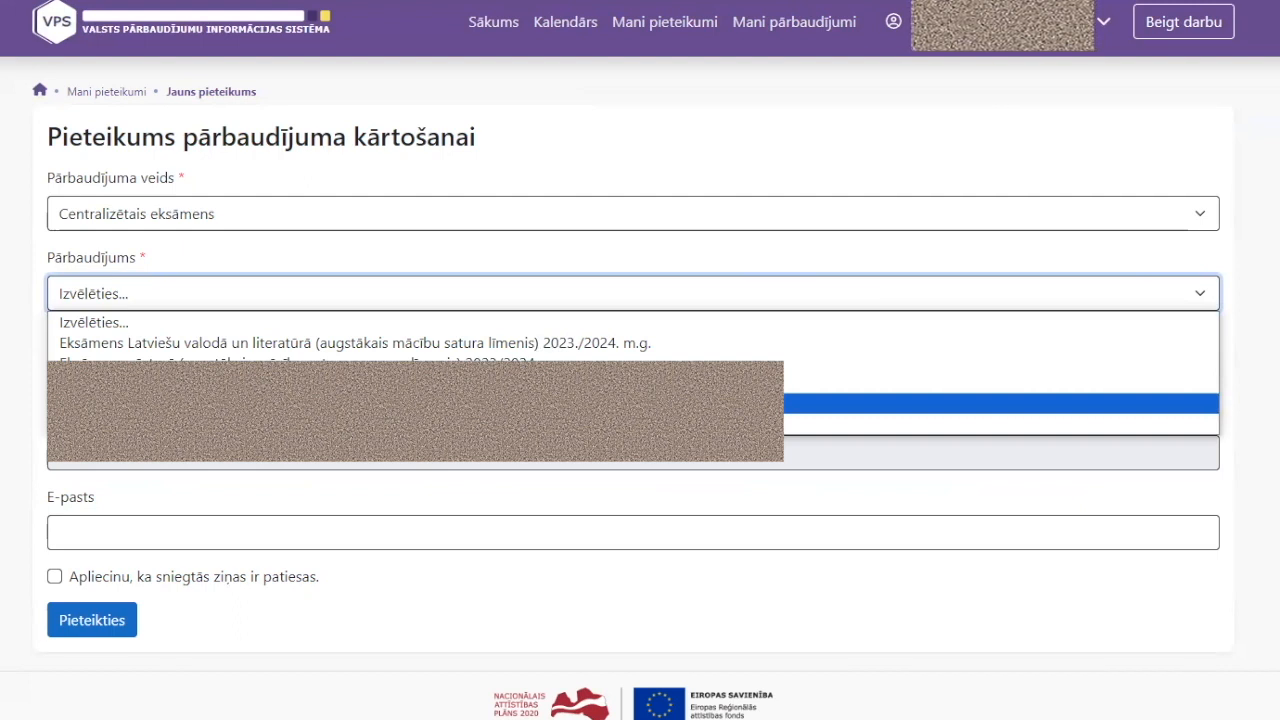
pyautogui.click(790, 403)
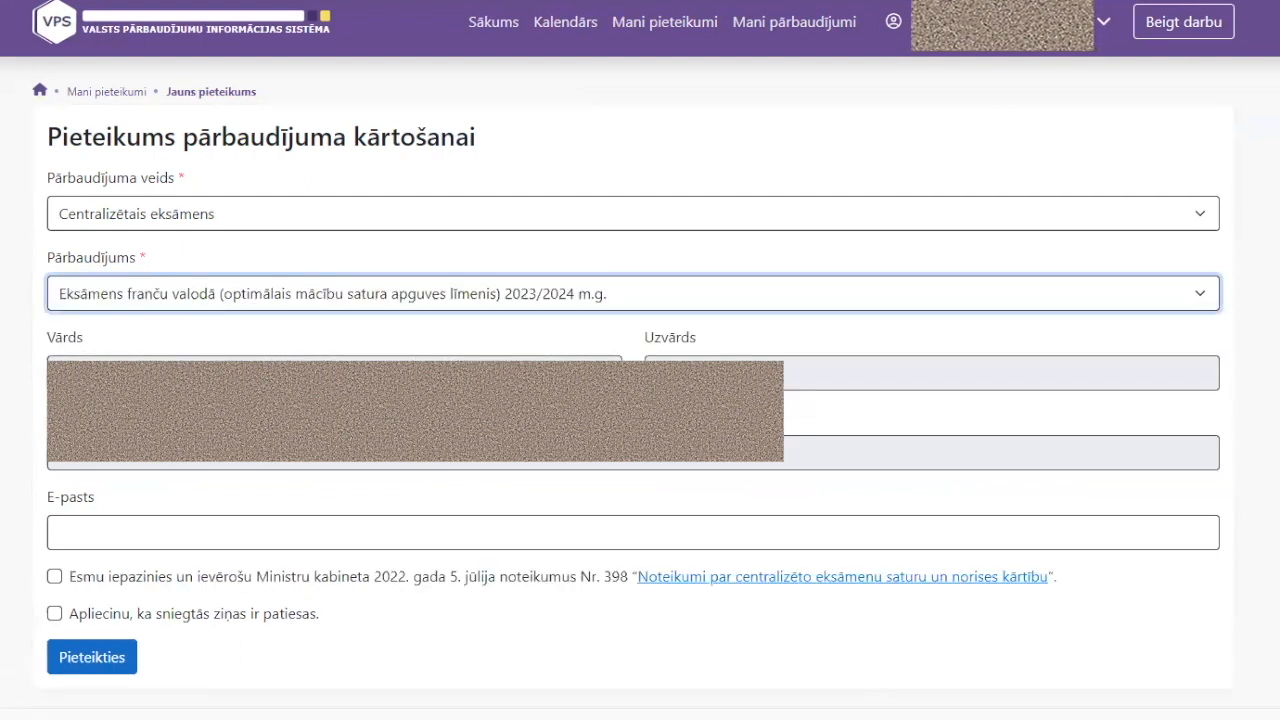
# Fill in the suggested e-mail, tick both confirmation checkboxes, and submit the application
pyautogui.click(245, 530)
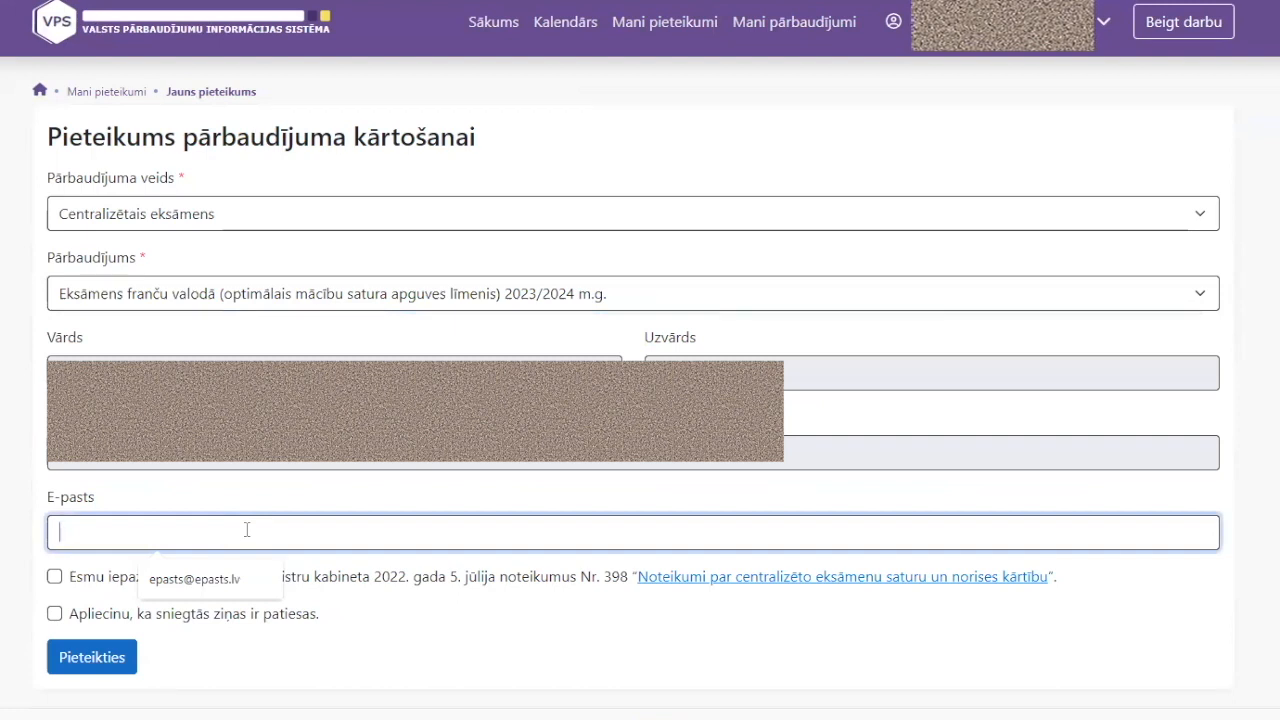
pyautogui.click(240, 578)
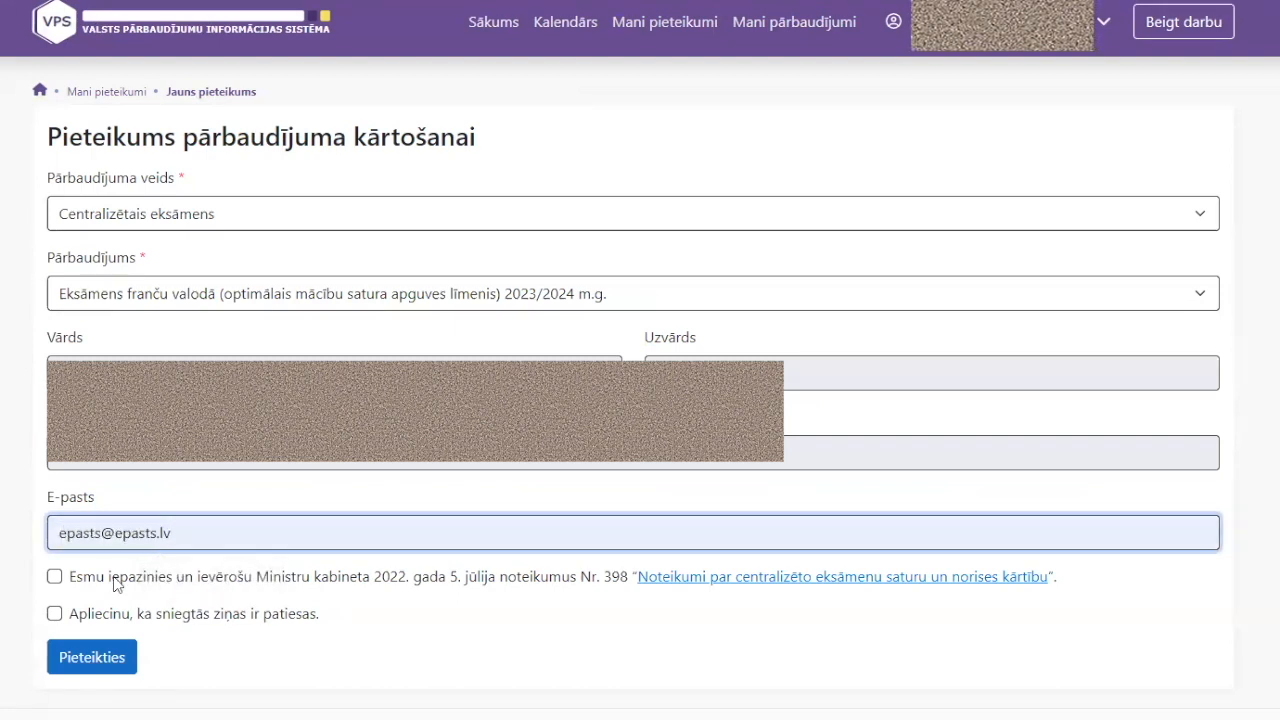
pyautogui.click(54, 577)
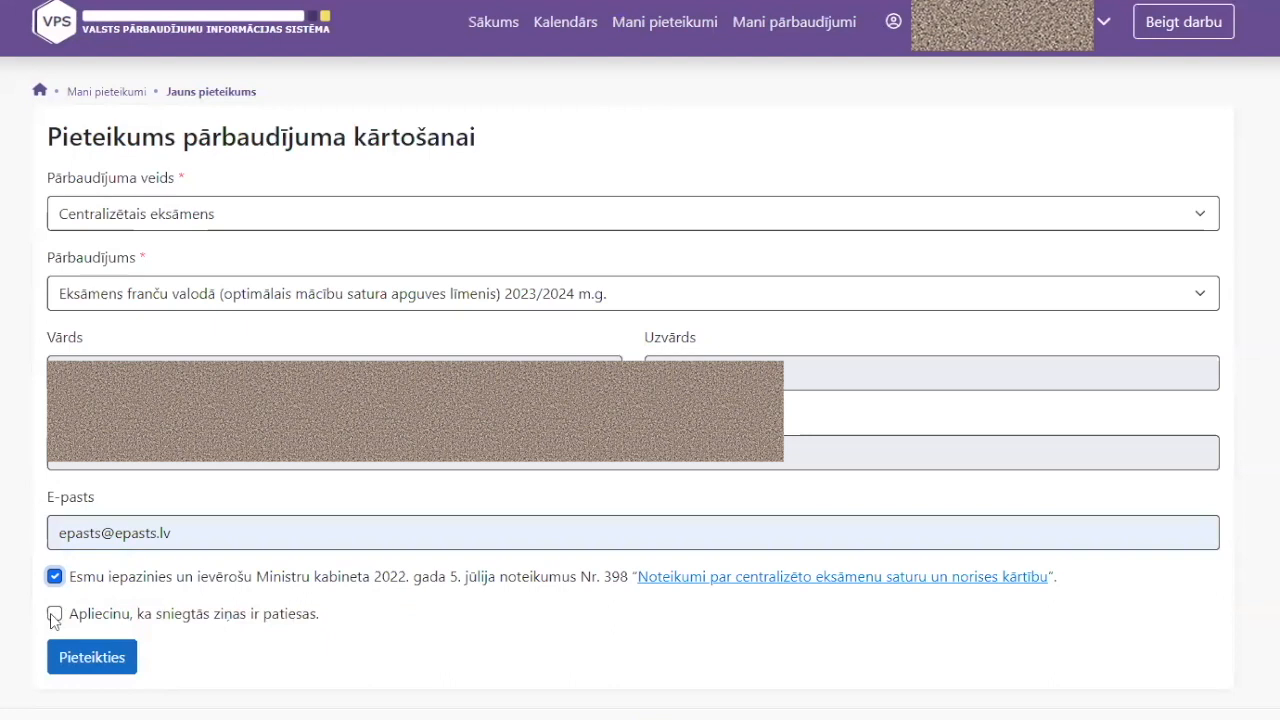
pyautogui.click(54, 615)
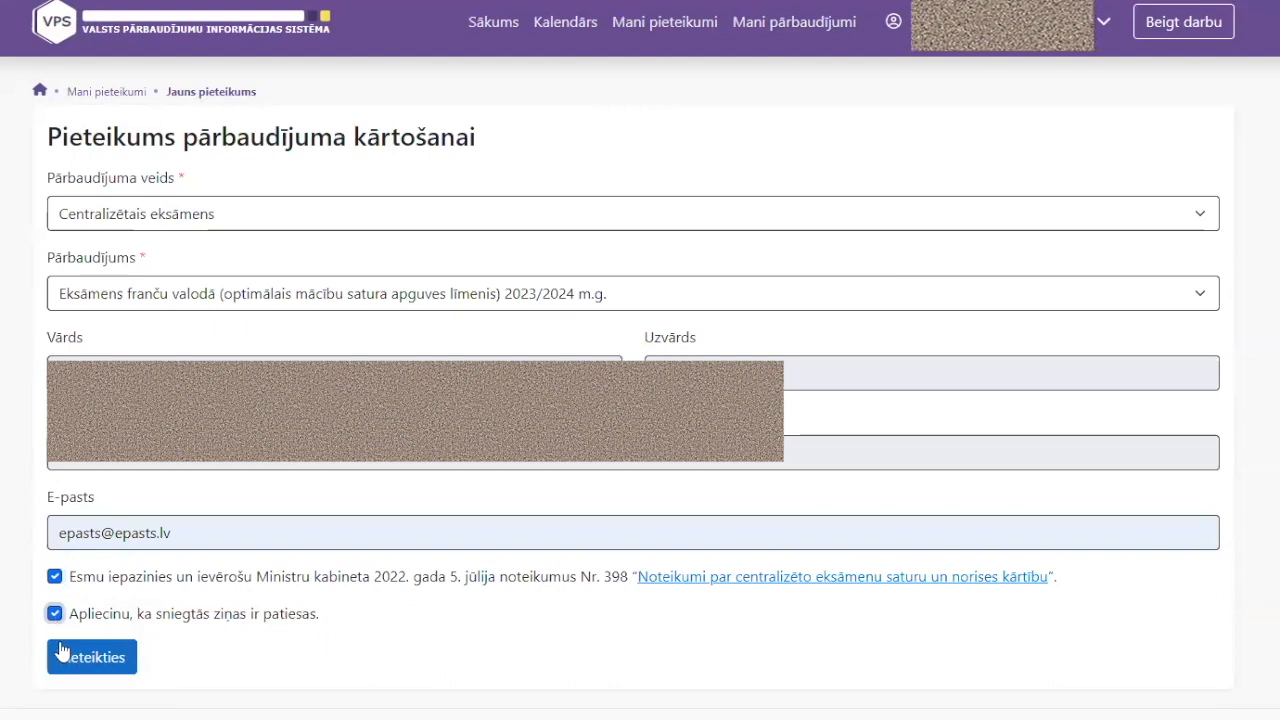
pyautogui.click(84, 668)
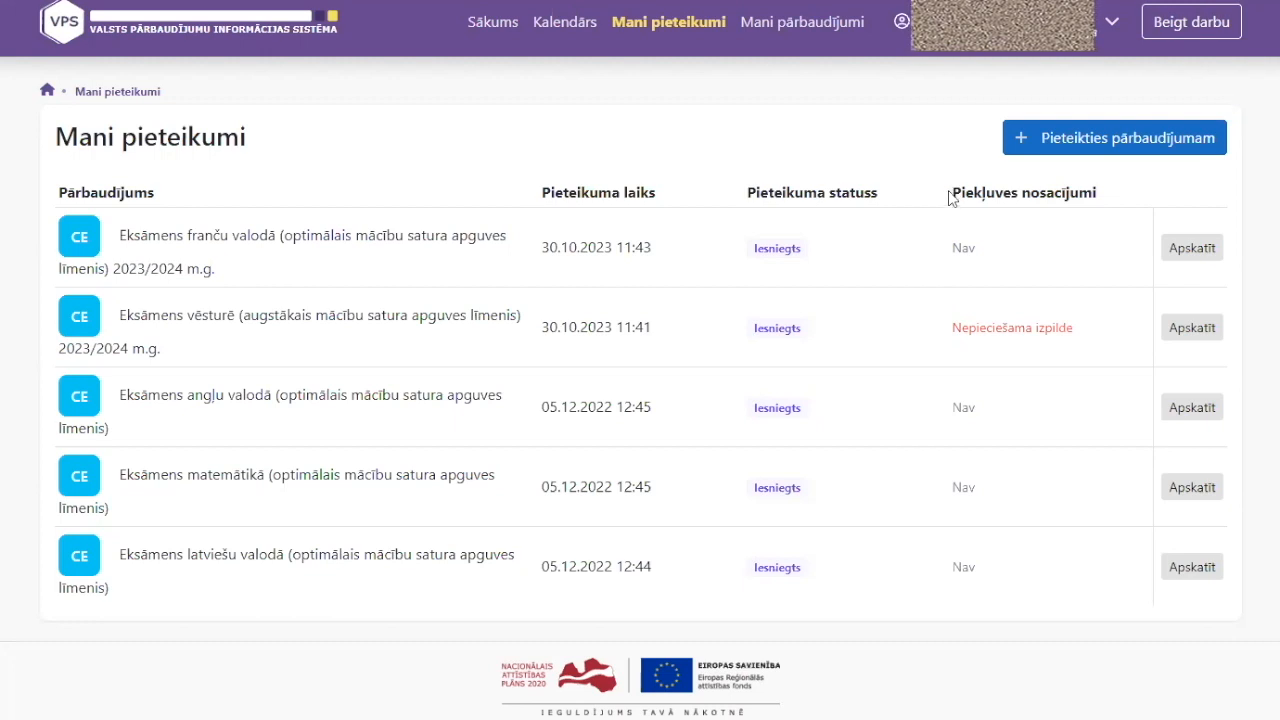
pyautogui.moveTo(950, 197); pyautogui.dragTo(1104, 200)
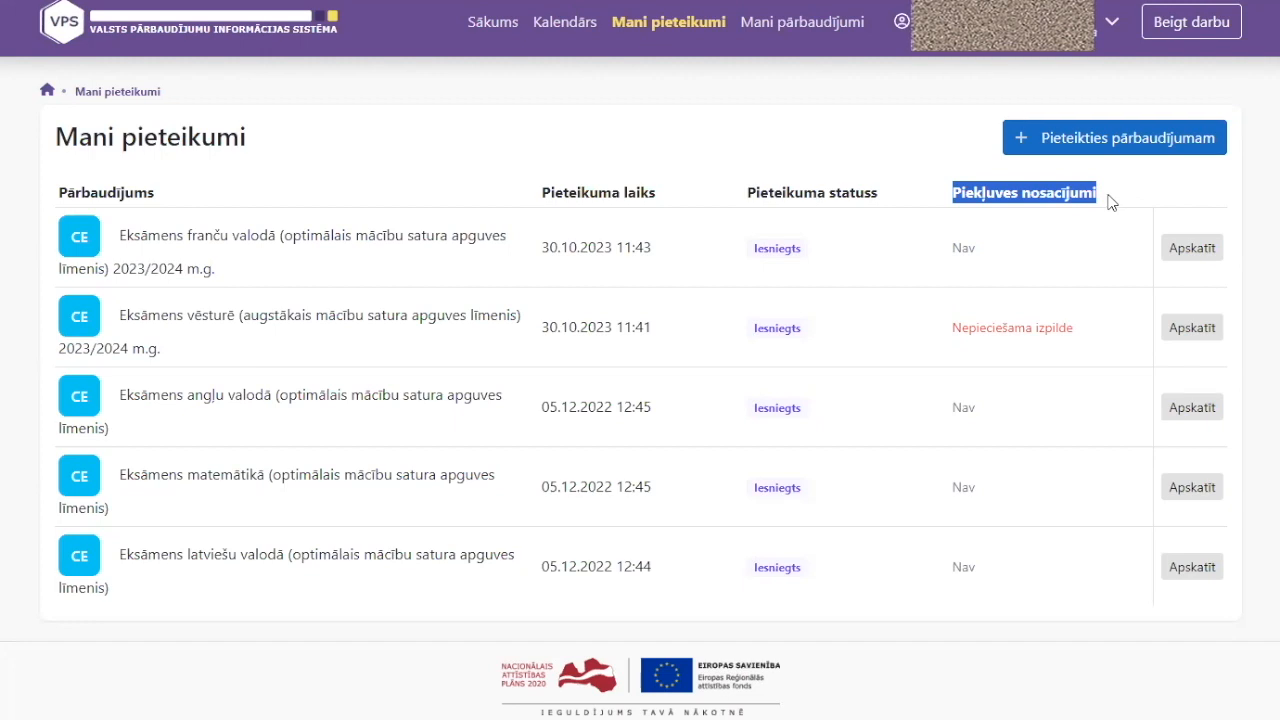
pyautogui.click(1108, 203)
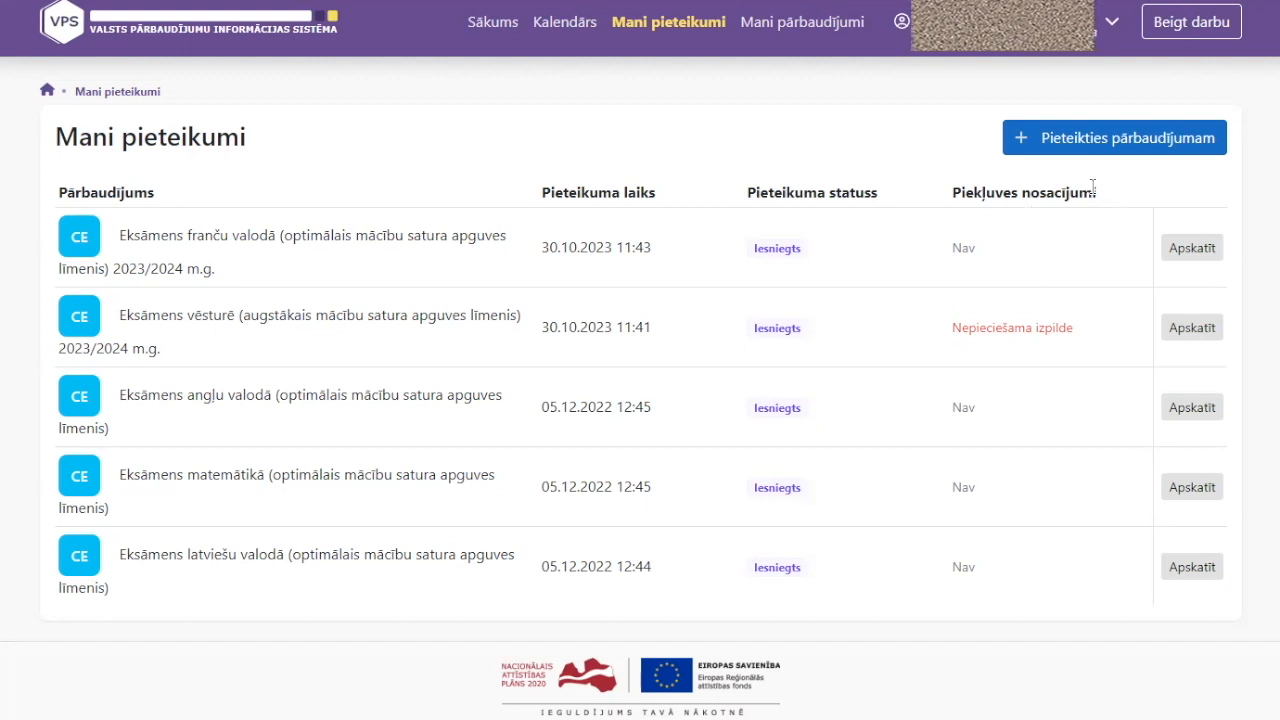
pyautogui.moveTo(951, 328); pyautogui.dragTo(1070, 330)
pyautogui.click(1035, 322)
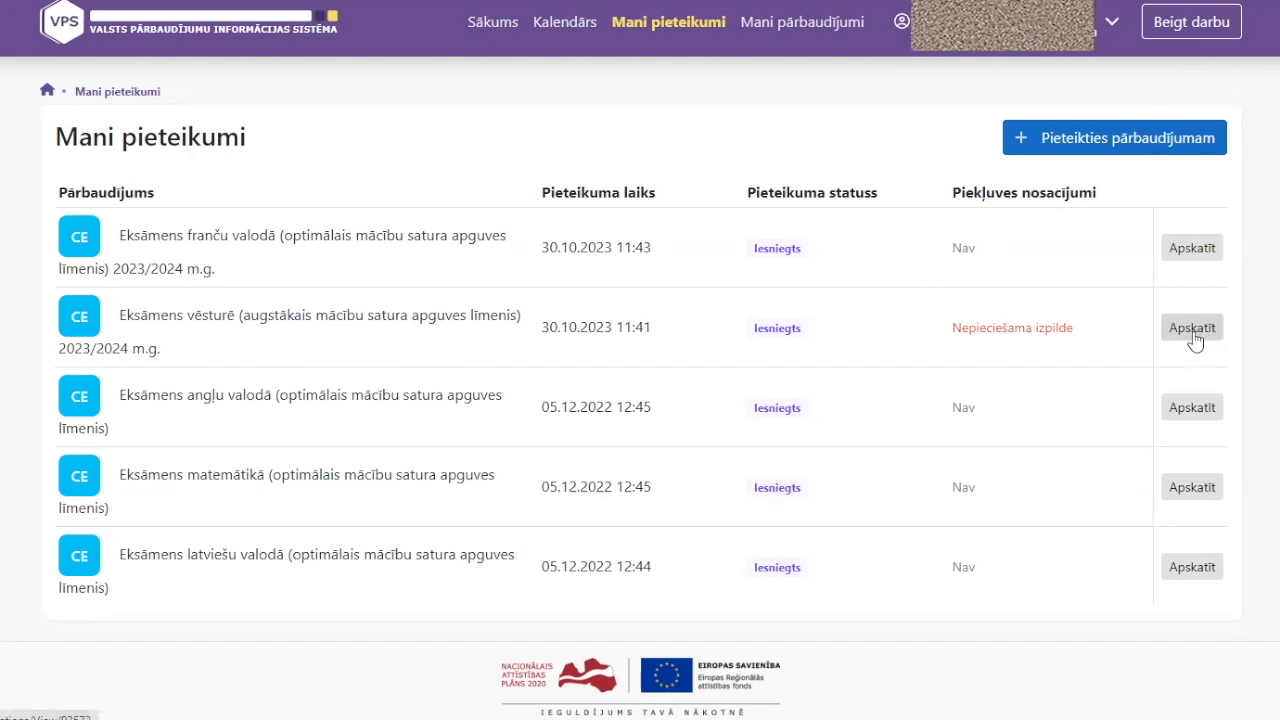
pyautogui.click(1193, 331)
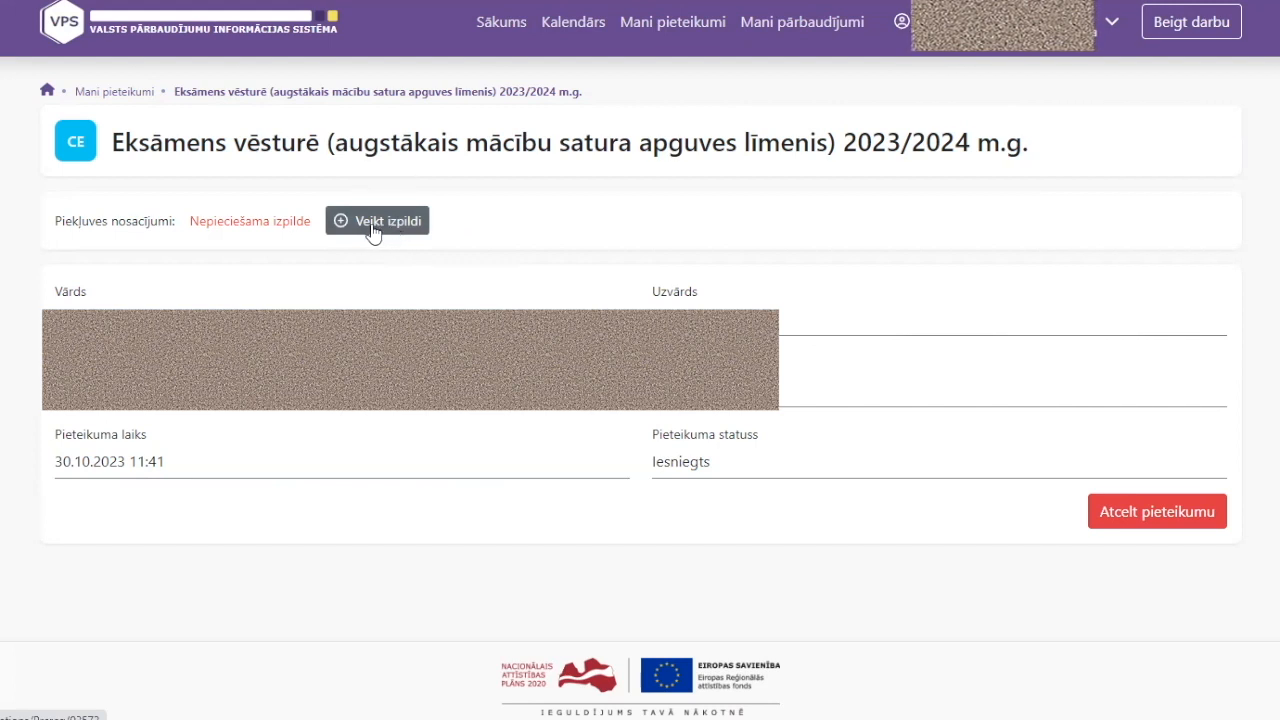
pyautogui.click(113, 92)
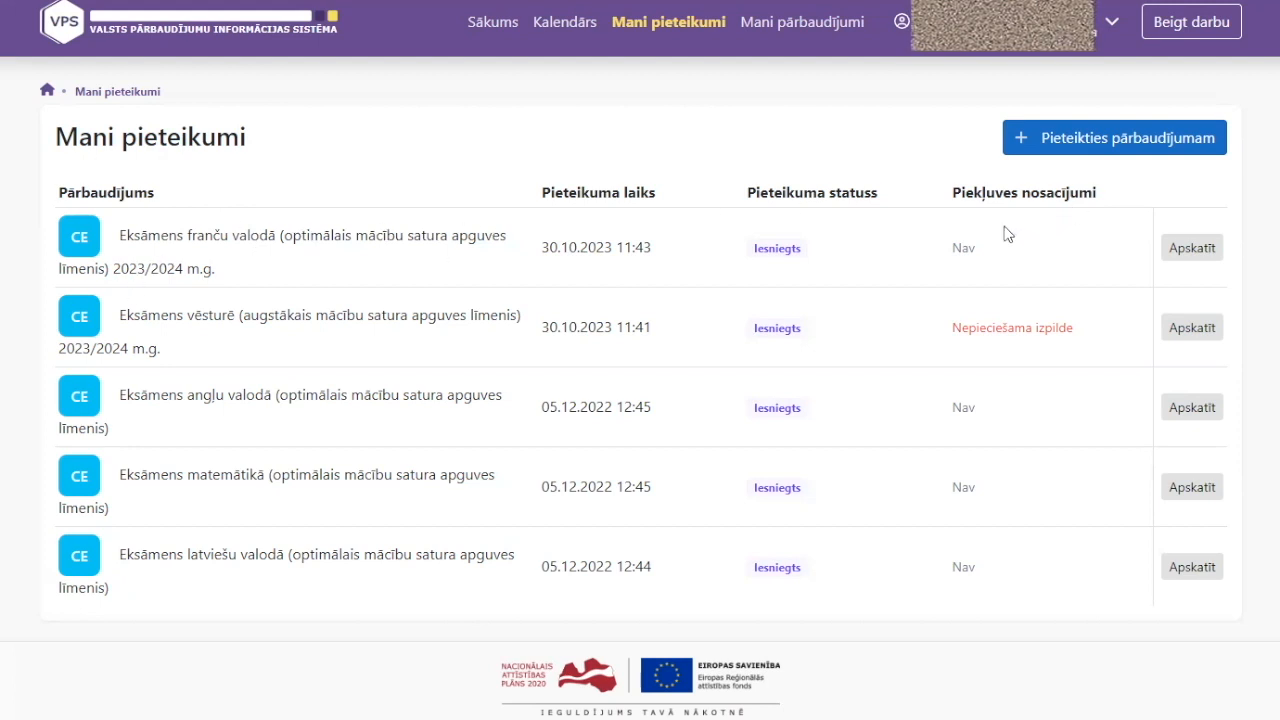
# Highlight and clear some row text in the list, then log out with Beigt darbu
pyautogui.doubleClick(968, 247)
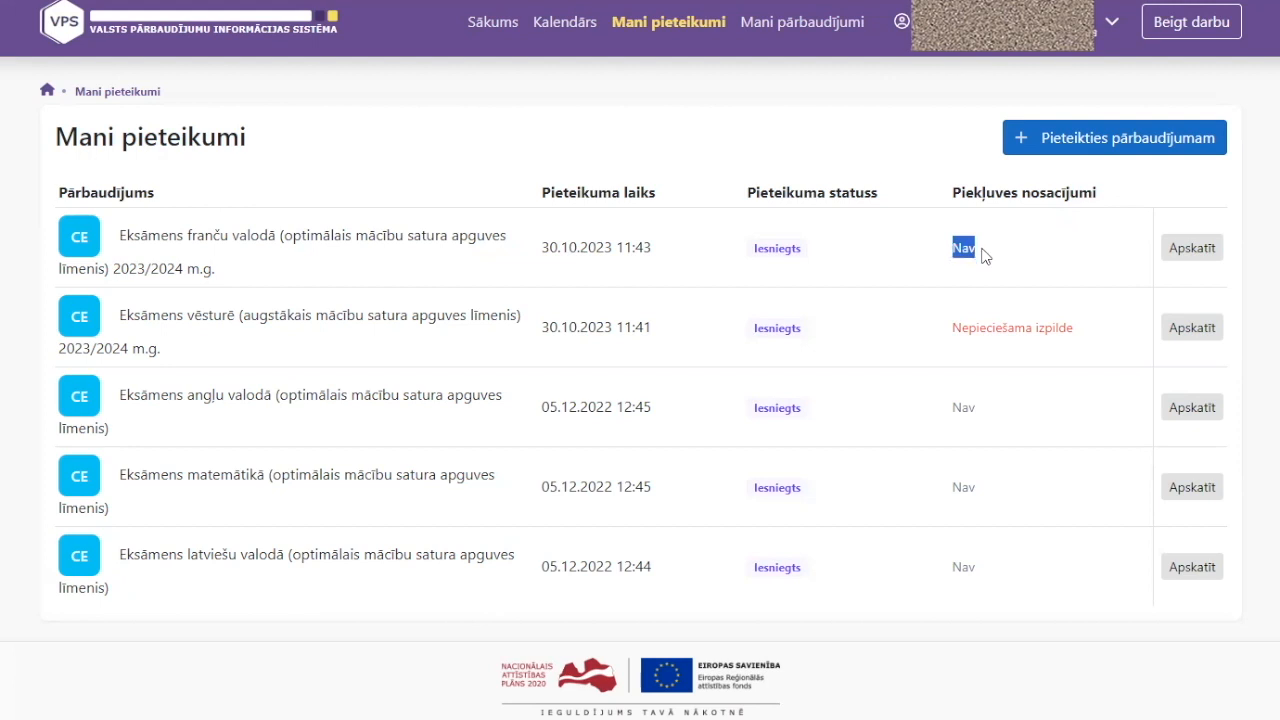
pyautogui.click(983, 256)
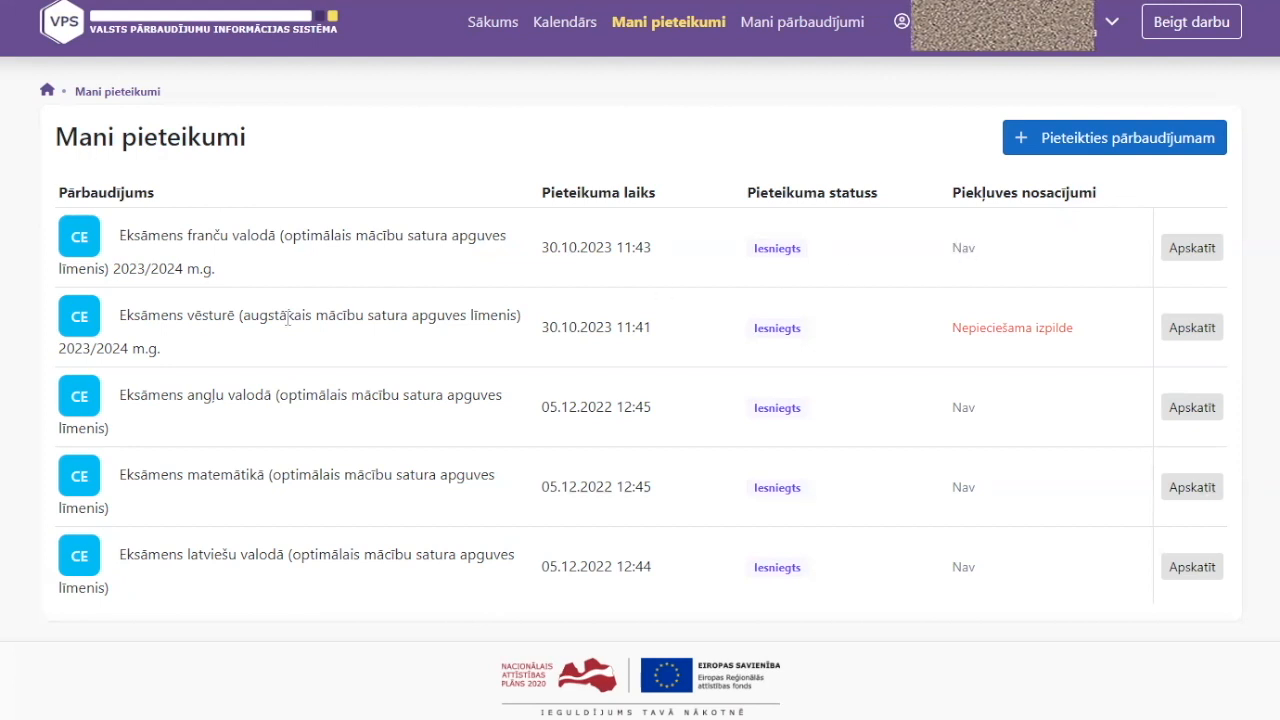
pyautogui.moveTo(243, 315); pyautogui.dragTo(514, 302)
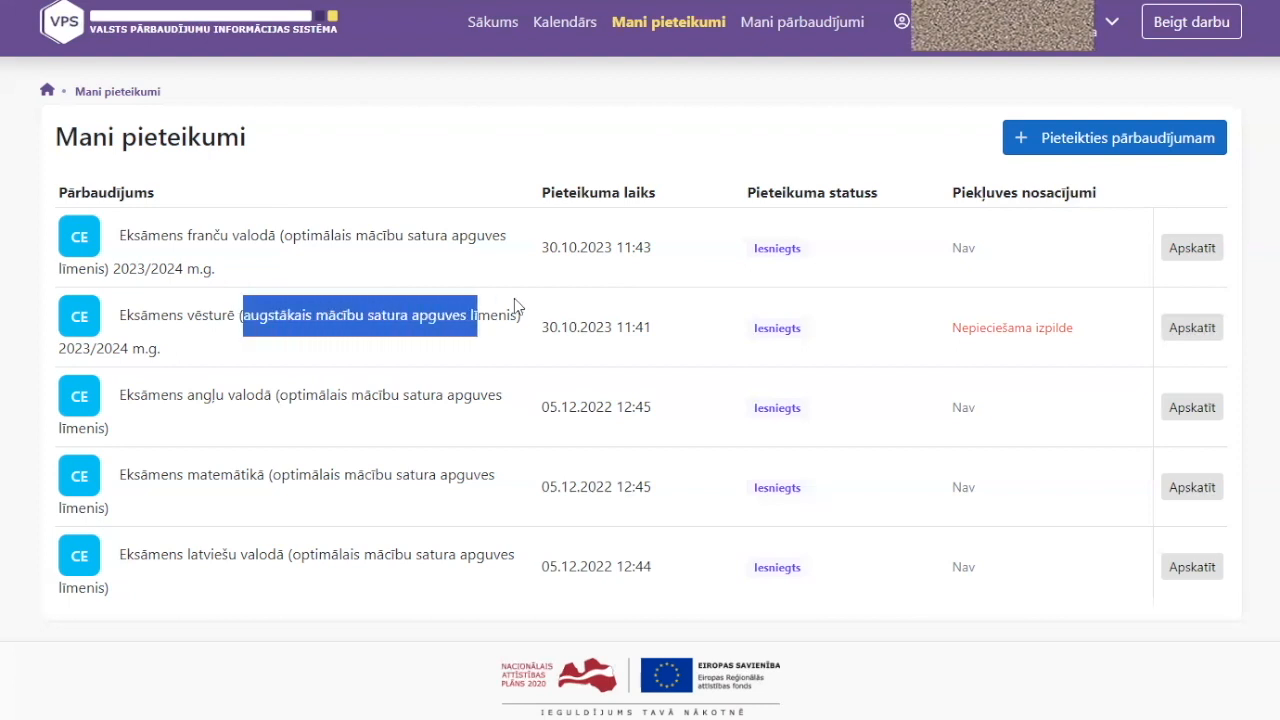
pyautogui.click(729, 325)
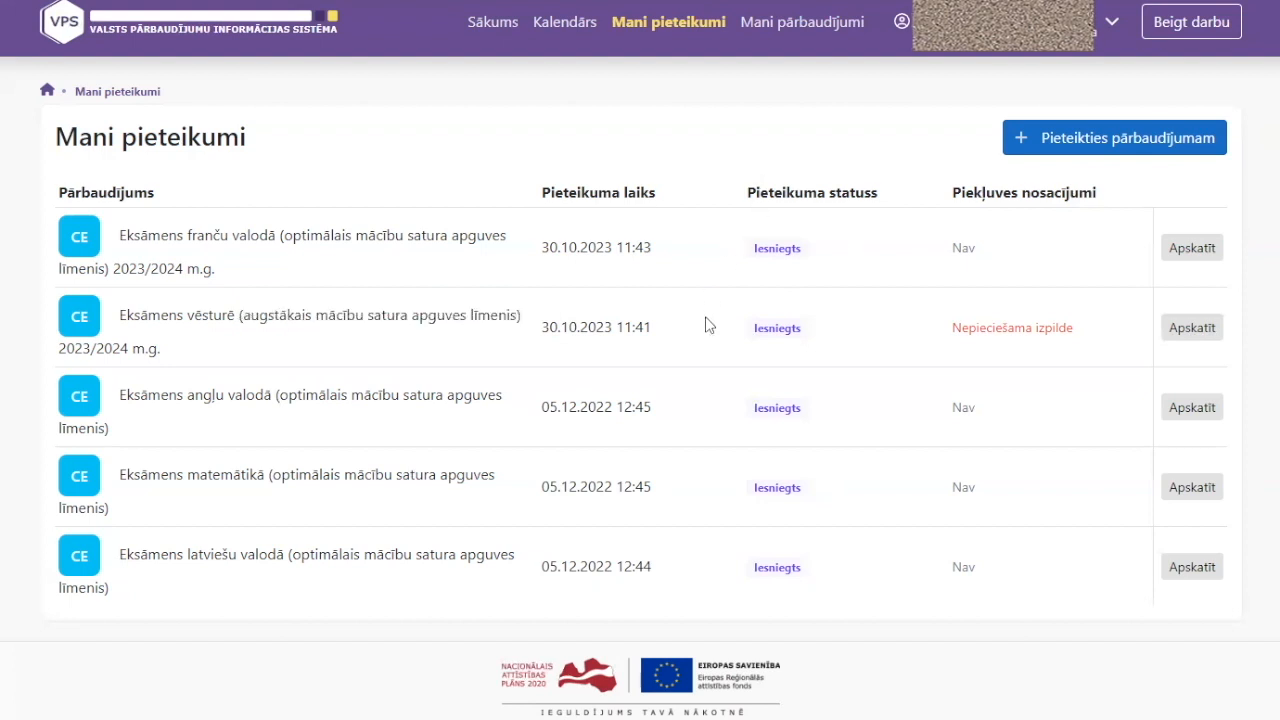
pyautogui.click(1216, 31)
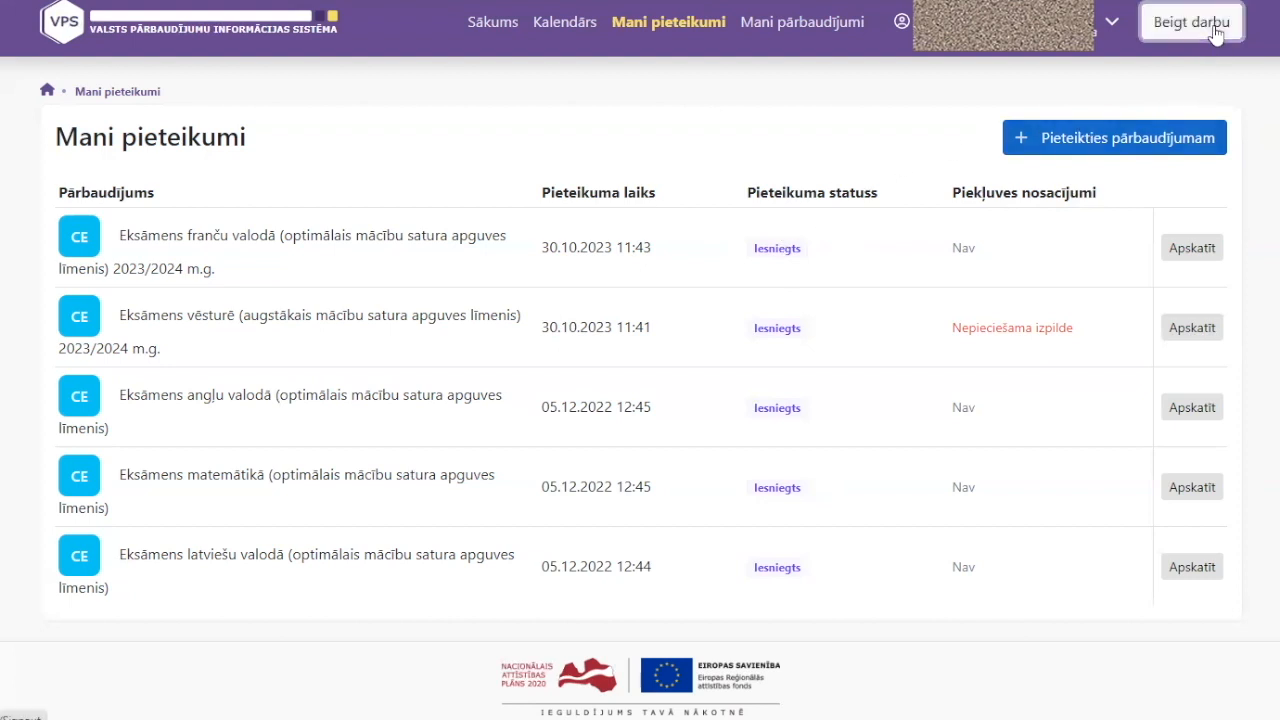